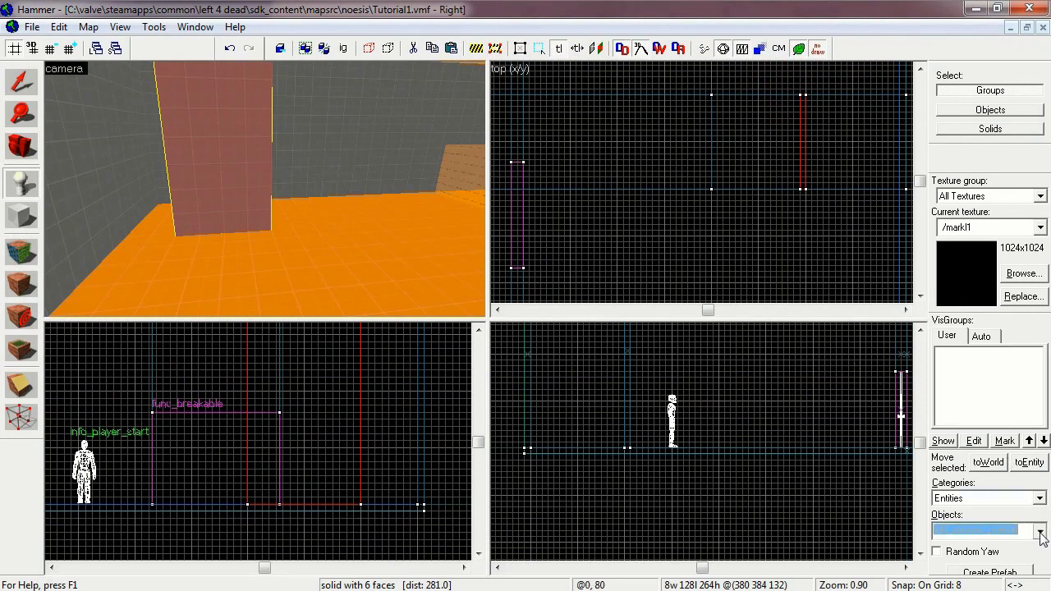
Step: Place a prop_static entity on the floor in front of the protruding wall section
{"action": "left_click_drag", "start_coordinate": [1042, 439], "coordinate": [1042, 498]}
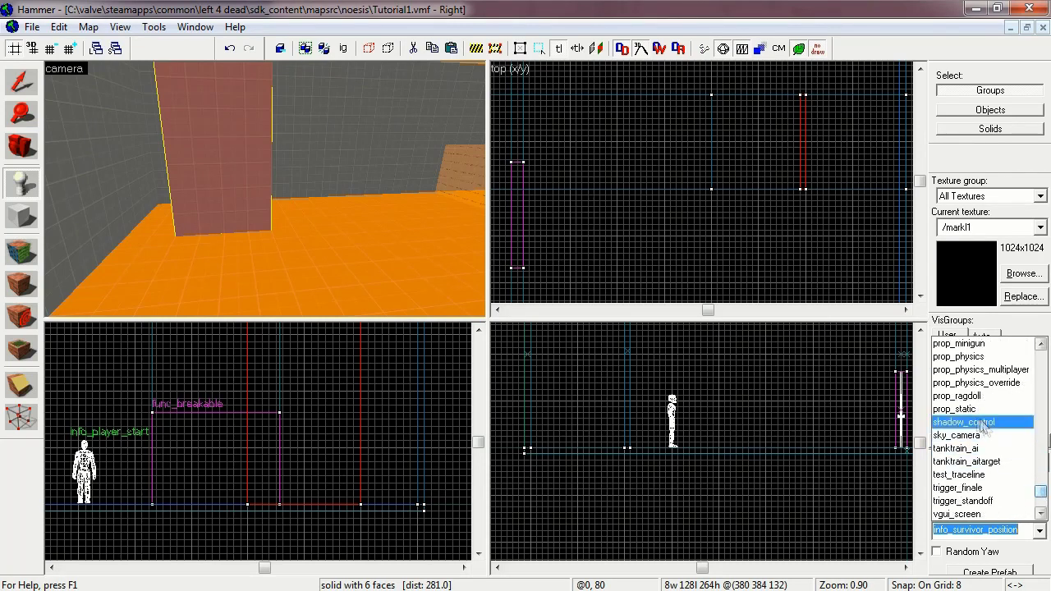
{"action": "left_click", "coordinate": [957, 445]}
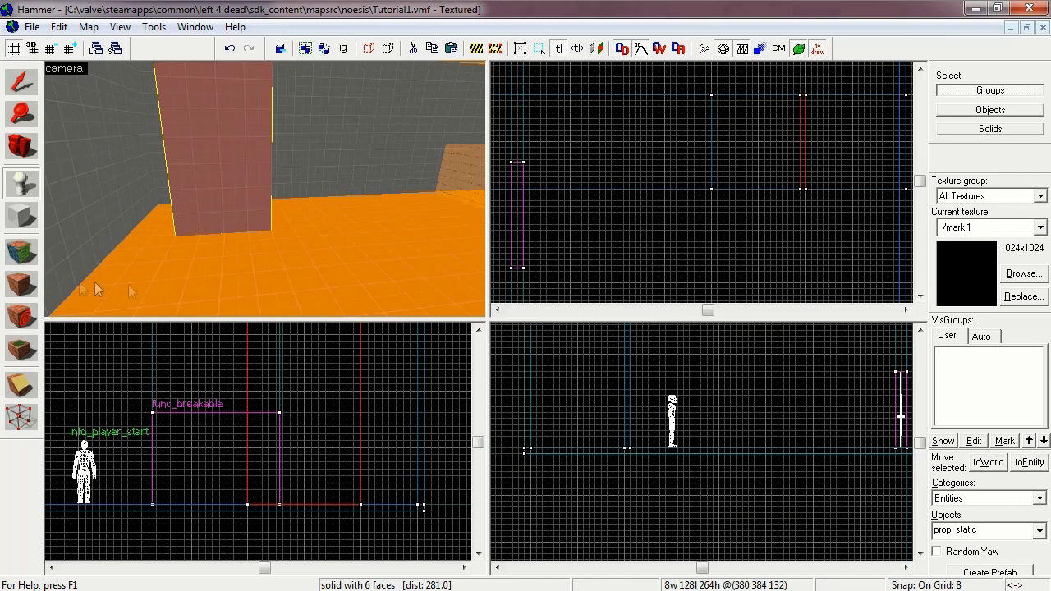
{"action": "left_click", "coordinate": [220, 244]}
{"action": "key", "text": "ctrl+shift+e"}
{"action": "scroll", "coordinate": [685, 198], "scroll_direction": "up", "scroll_amount": 5}
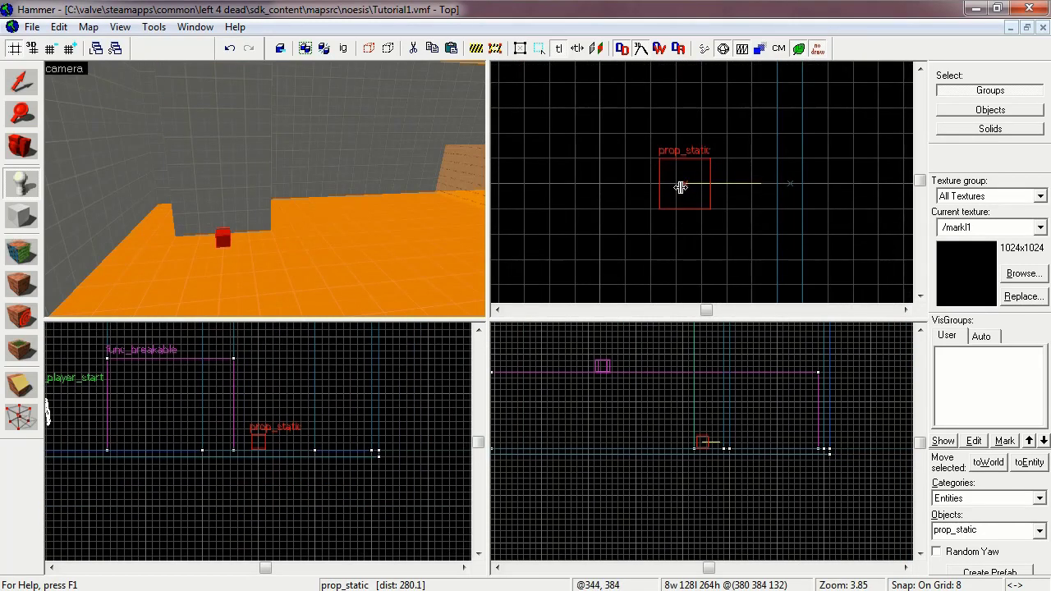
{"action": "left_click", "coordinate": [683, 199]}
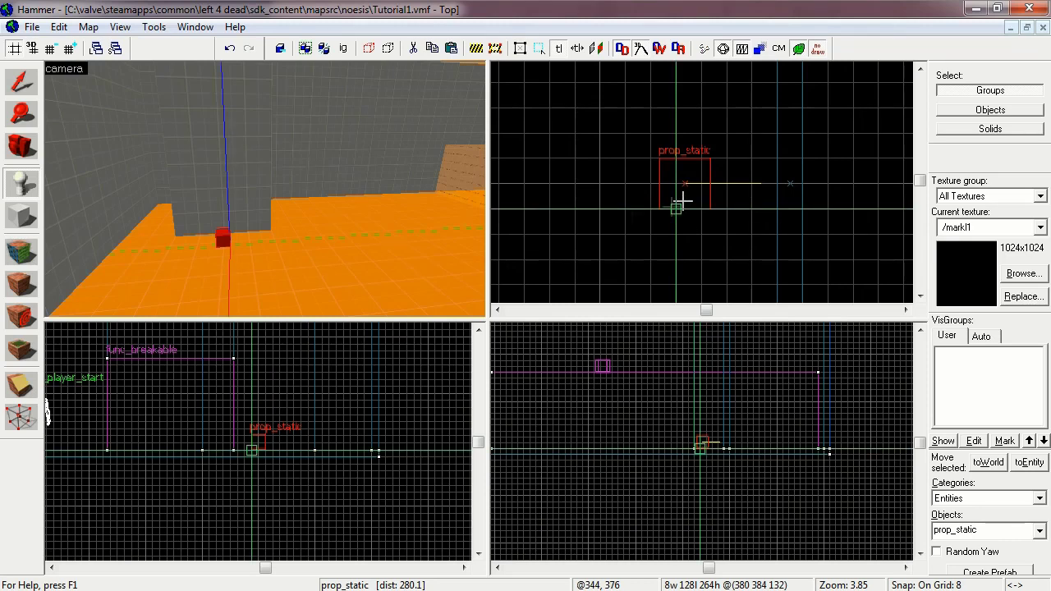
Step: Open the new prop_static's properties and bring up the model browser for its World Model
{"action": "left_click", "coordinate": [20, 80]}
{"action": "double_click", "coordinate": [226, 240]}
{"action": "key", "text": "alt+Return"}
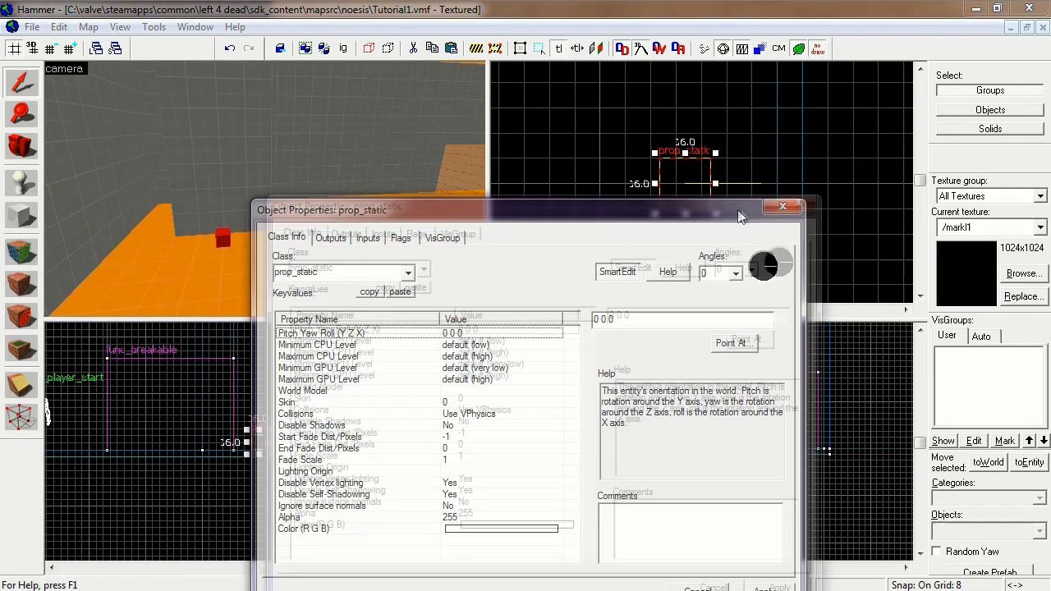
{"action": "left_click", "coordinate": [552, 341]}
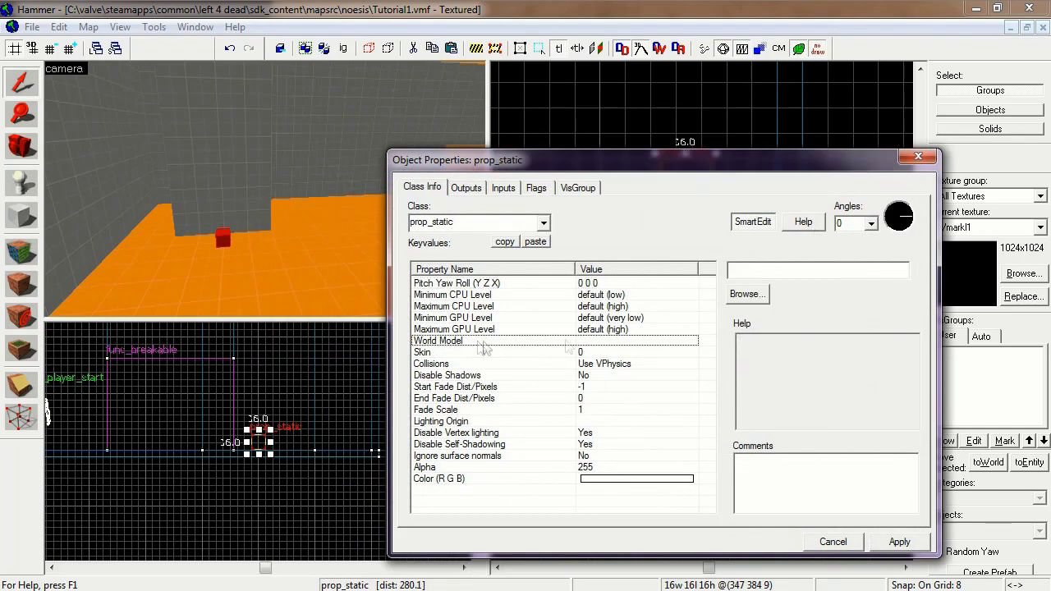
{"action": "left_click", "coordinate": [747, 294]}
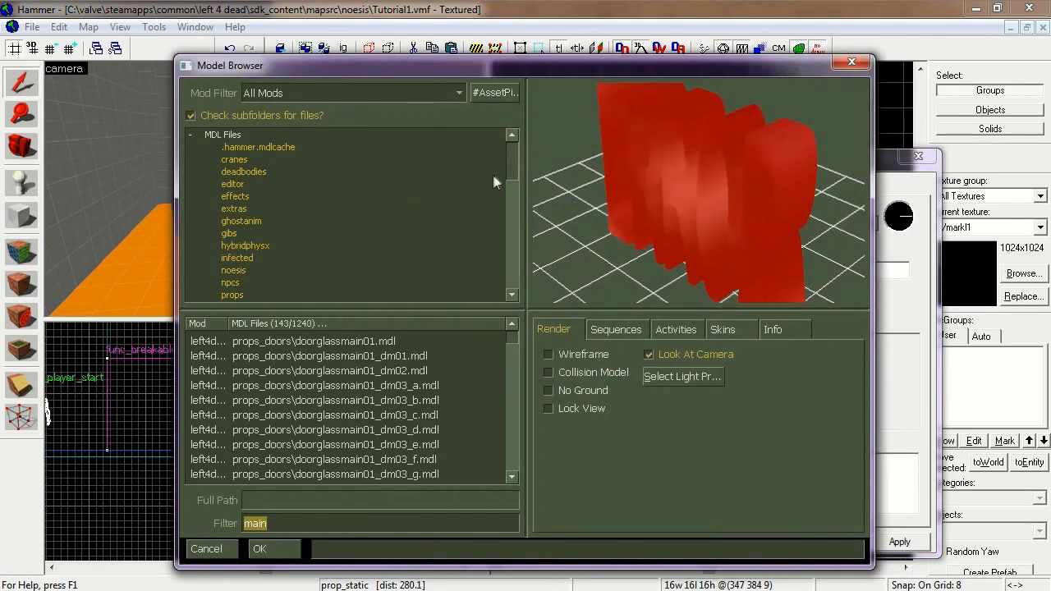
Step: Show the models in the props_pipes folder and filter them by "pipes"
{"action": "left_click_drag", "start_coordinate": [514, 164], "coordinate": [507, 255]}
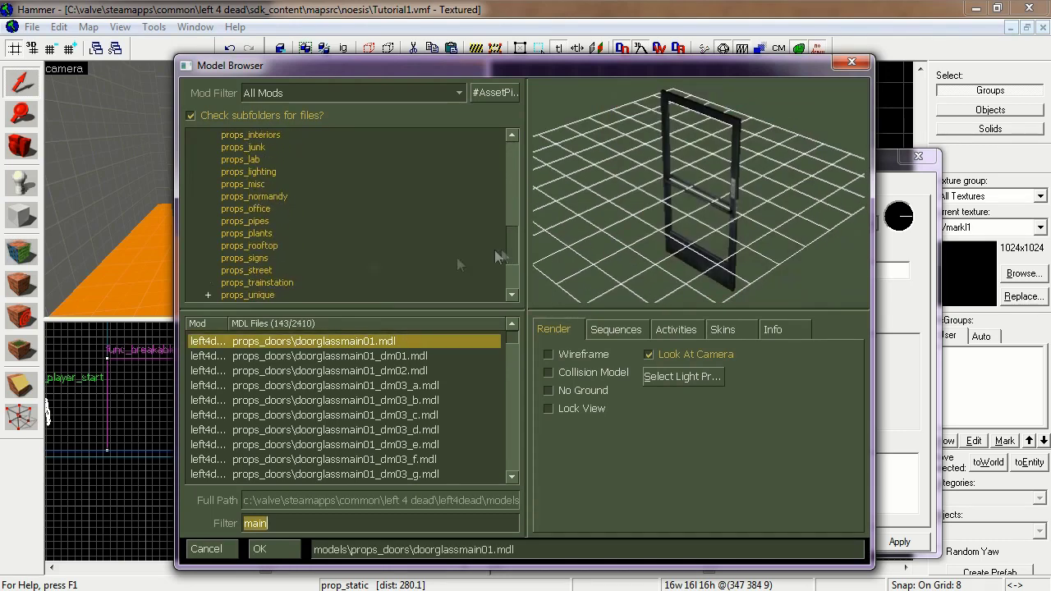
{"action": "left_click", "coordinate": [272, 221]}
{"action": "left_click", "coordinate": [290, 526]}
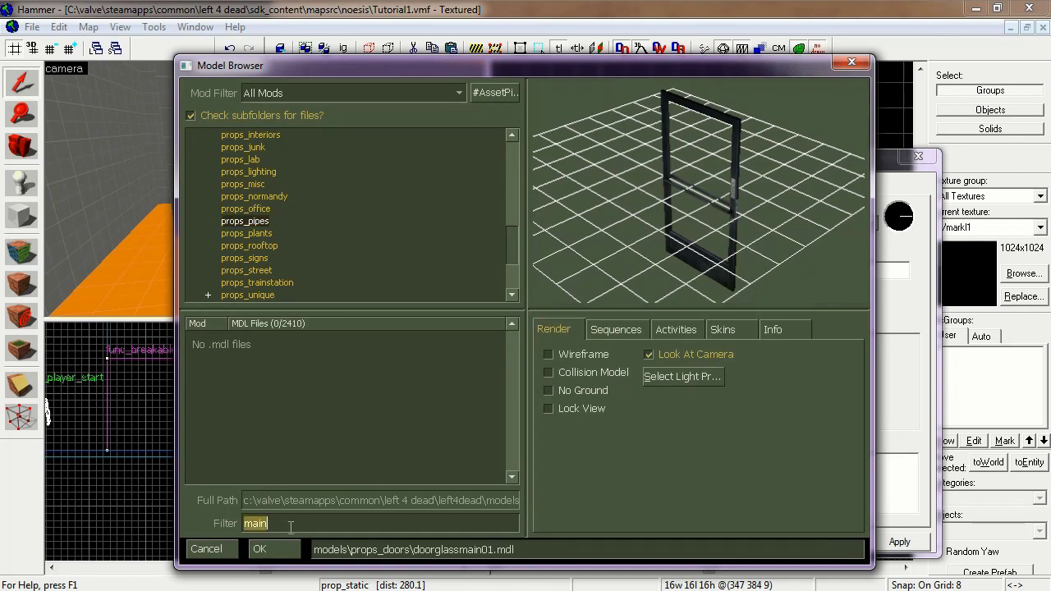
{"action": "type", "text": "pipes"}
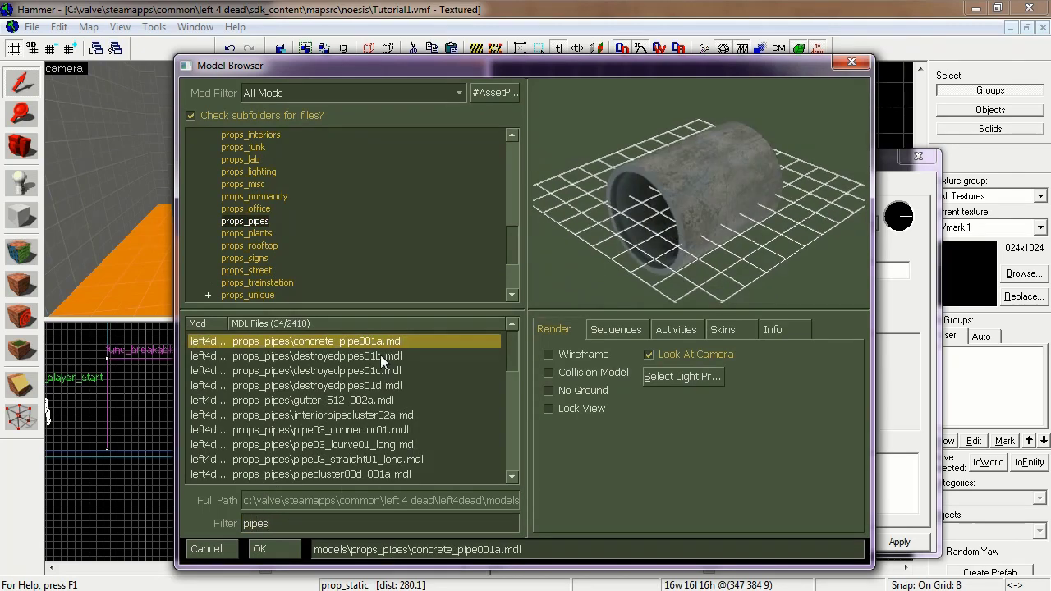
Step: Preview several pipe models and apply pipecluster08d_001a.mdl as the prop's World Model
{"action": "left_click", "coordinate": [383, 356]}
{"action": "left_click", "coordinate": [389, 370]}
{"action": "left_click", "coordinate": [389, 385]}
{"action": "scroll", "coordinate": [515, 365], "scroll_direction": "down", "scroll_amount": 1}
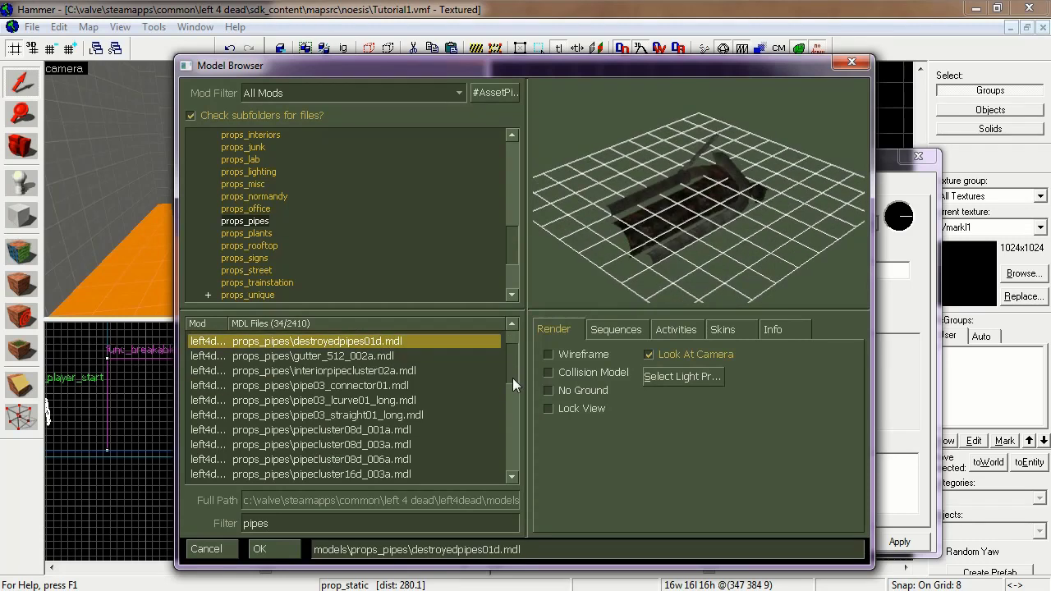
{"action": "left_click", "coordinate": [370, 433]}
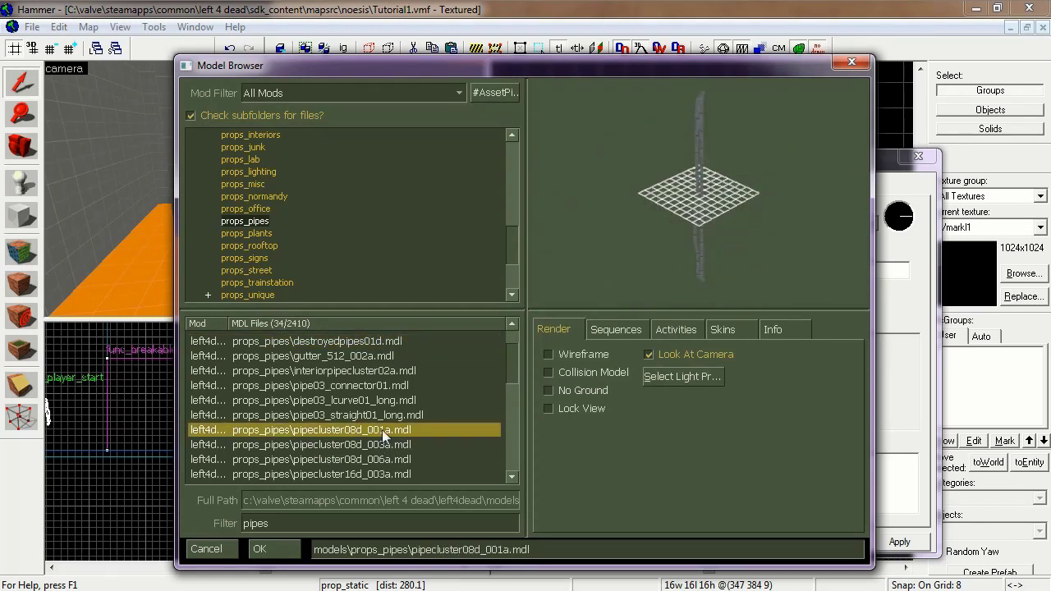
{"action": "left_click", "coordinate": [386, 445]}
{"action": "left_click", "coordinate": [378, 433]}
{"action": "double_click", "coordinate": [378, 433]}
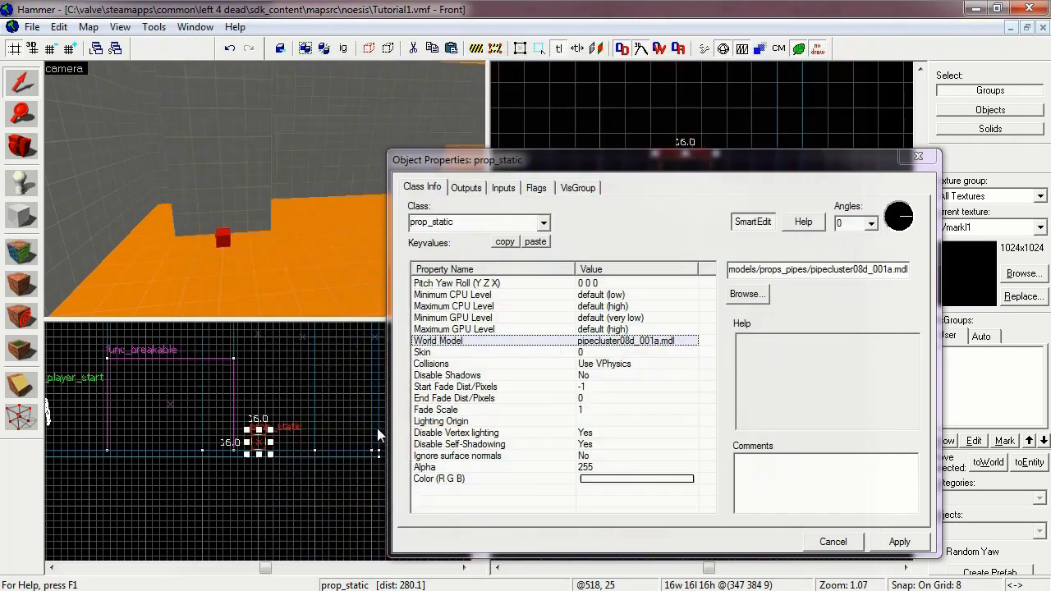
{"action": "left_click", "coordinate": [899, 542]}
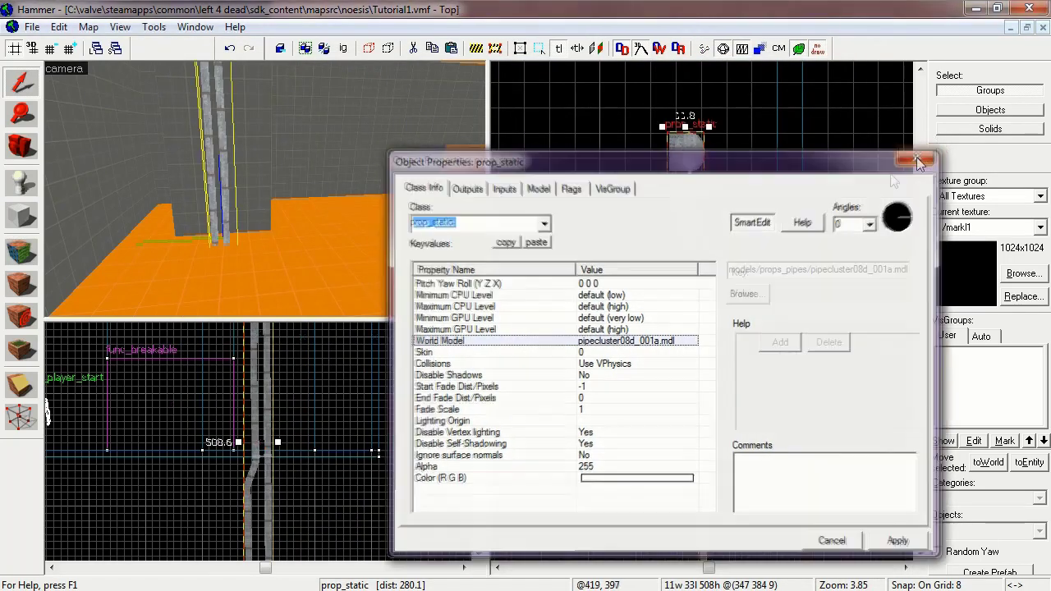
{"action": "left_click", "coordinate": [918, 156]}
Step: Select the floor brush and extend it downward to a height of 256 units
{"action": "scroll", "coordinate": [279, 493], "scroll_direction": "down", "scroll_amount": 5}
{"action": "scroll", "coordinate": [273, 400], "scroll_direction": "up", "scroll_amount": 3}
{"action": "scroll", "coordinate": [273, 396], "scroll_direction": "up", "scroll_amount": 2}
{"action": "left_click_drag", "start_coordinate": [274, 396], "coordinate": [280, 399]}
{"action": "left_click", "coordinate": [281, 275]}
{"action": "scroll", "coordinate": [182, 509], "scroll_direction": "down", "scroll_amount": 5}
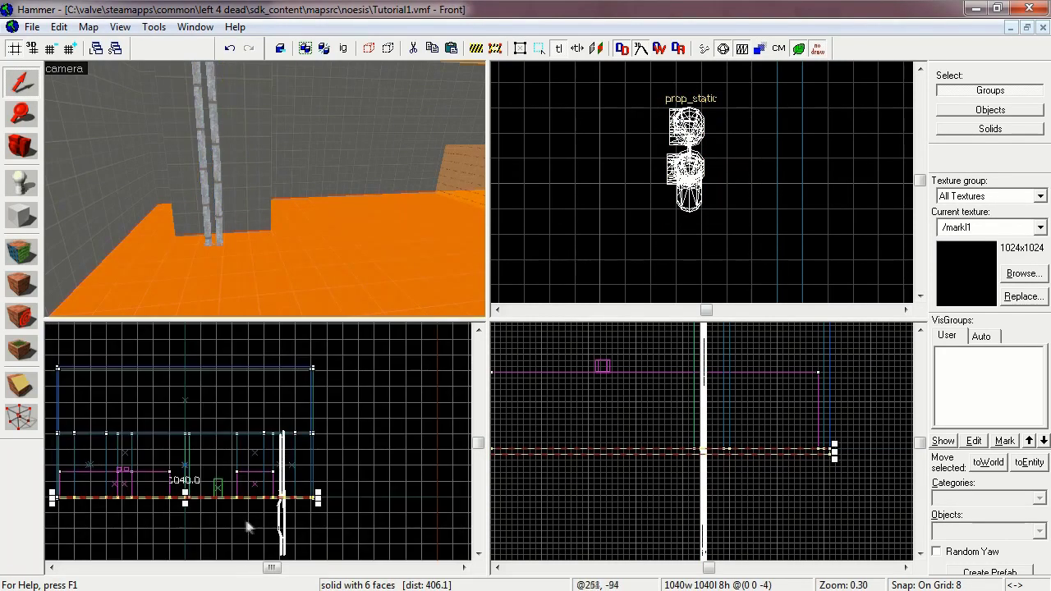
{"action": "scroll", "coordinate": [182, 513], "scroll_direction": "up", "scroll_amount": 1}
{"action": "mouse_move", "coordinate": [184, 495]}
{"action": "left_mouse_down"}
{"action": "mouse_move", "coordinate": [184, 550]}
{"action": "mouse_move", "coordinate": [184, 479]}
{"action": "left_mouse_up"}
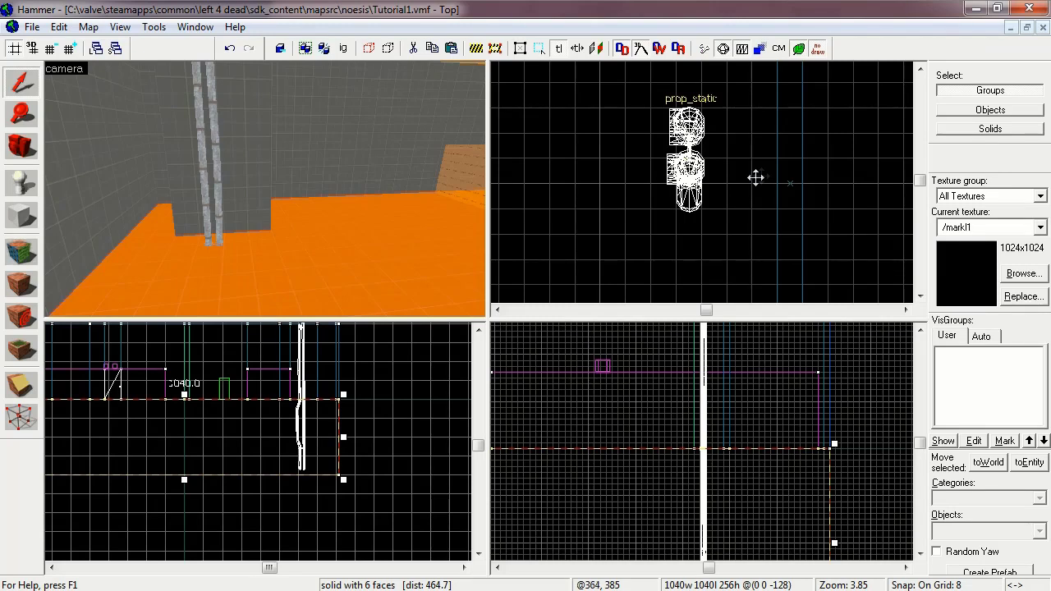
Step: Move the pipe prop closer to the wall and set its angle to 180
{"action": "left_click", "coordinate": [215, 136]}
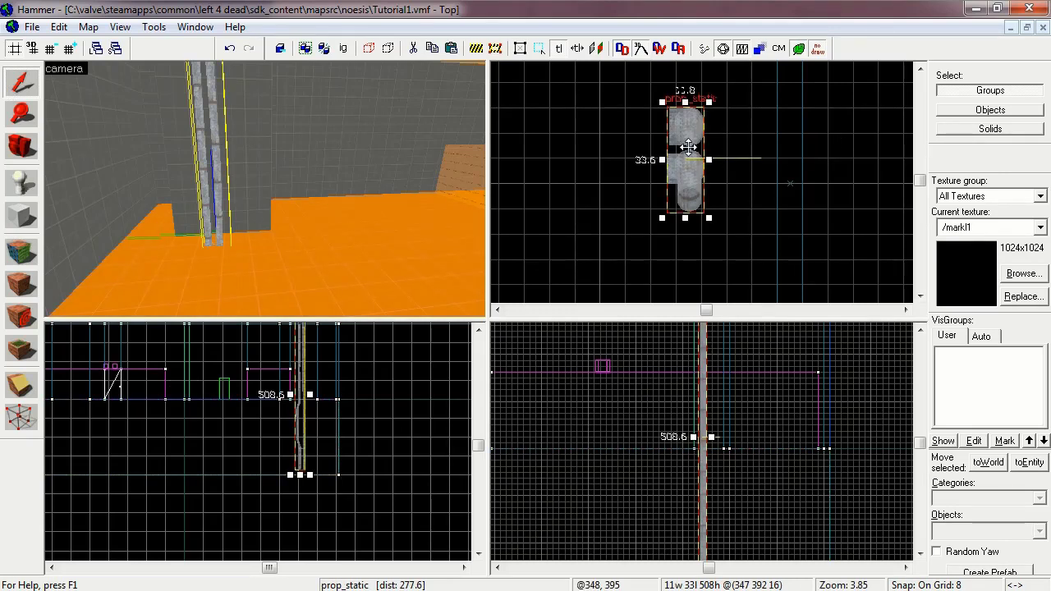
{"action": "left_click_drag", "start_coordinate": [688, 146], "coordinate": [753, 146]}
{"action": "right_click", "coordinate": [748, 171]}
{"action": "left_click", "coordinate": [804, 538]}
{"action": "left_click", "coordinate": [859, 224]}
{"action": "type", "text": "180"}
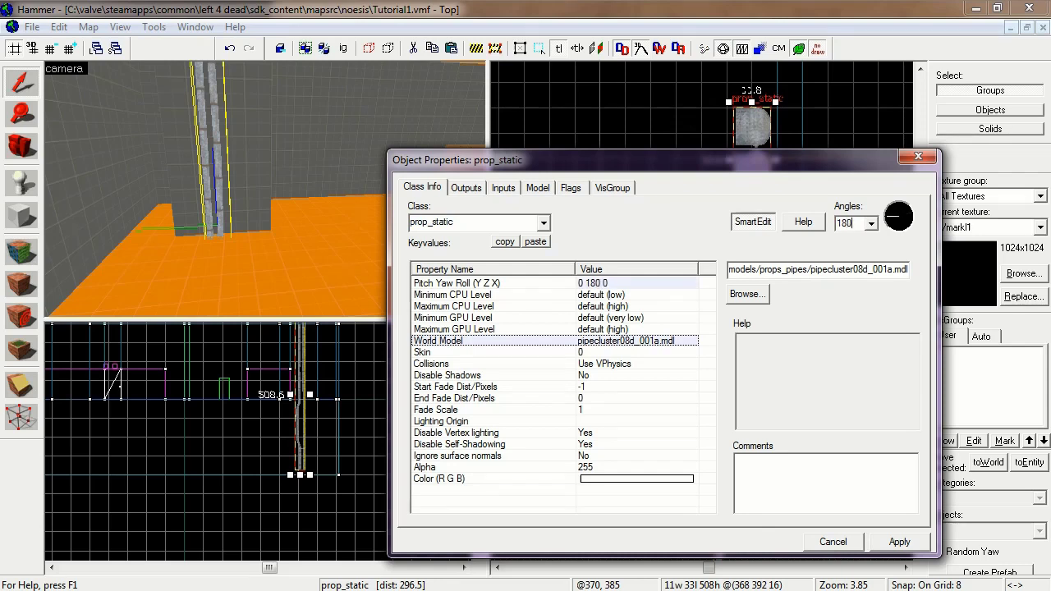
{"action": "left_click", "coordinate": [948, 514]}
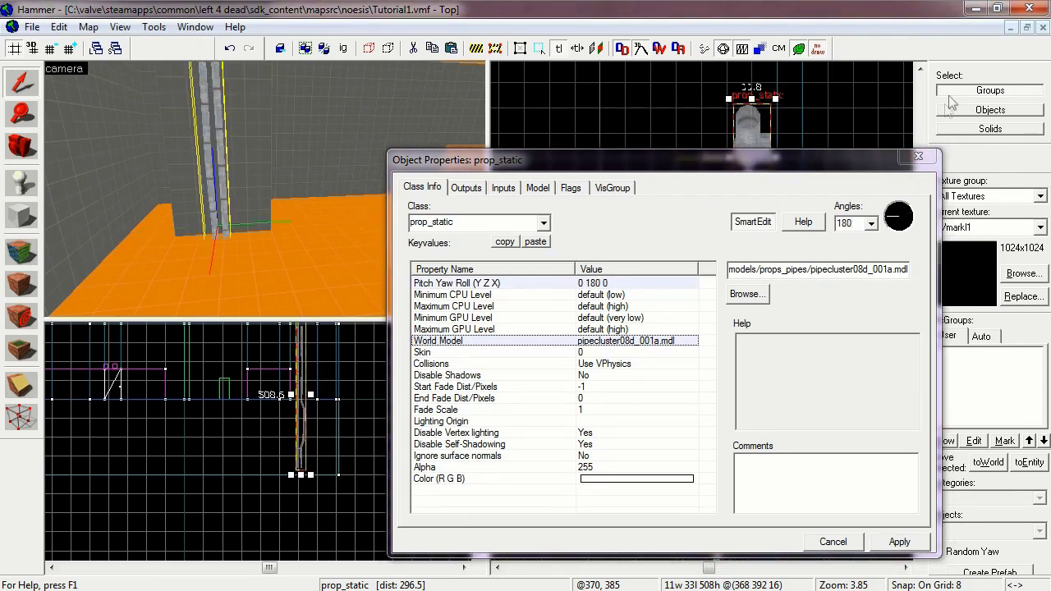
{"action": "left_click", "coordinate": [919, 156]}
Step: Reduce the grid snap to 1 and fine-position the pipe prop against the wall
{"action": "left_click_drag", "start_coordinate": [756, 159], "coordinate": [750, 179]}
{"action": "key", "text": "bracketleft"}
{"action": "key", "text": "bracketleft"}
{"action": "scroll", "coordinate": [773, 198], "scroll_direction": "up", "scroll_amount": 4}
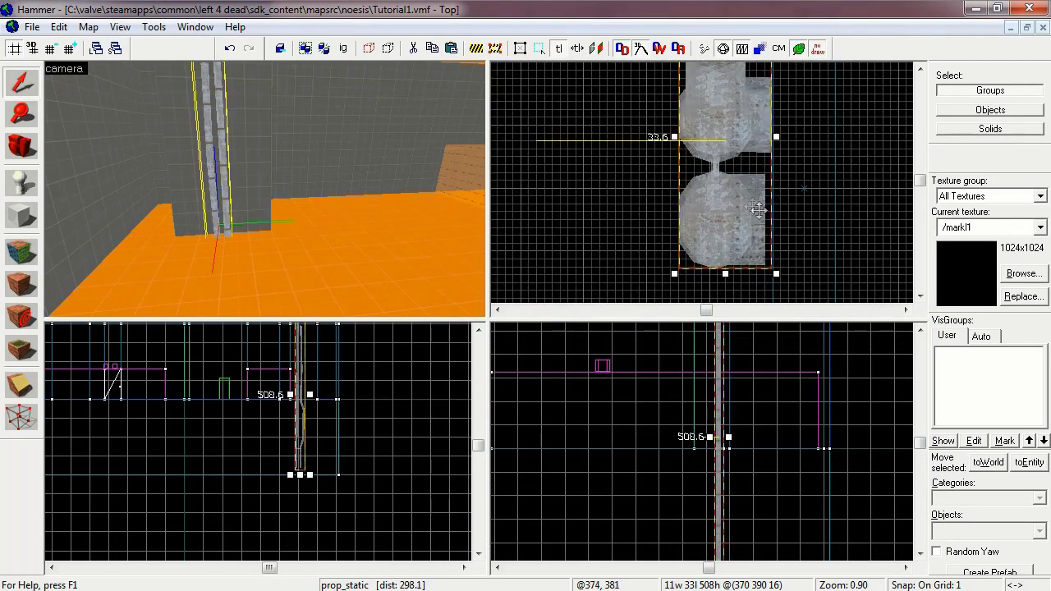
{"action": "key", "text": "bracketleft"}
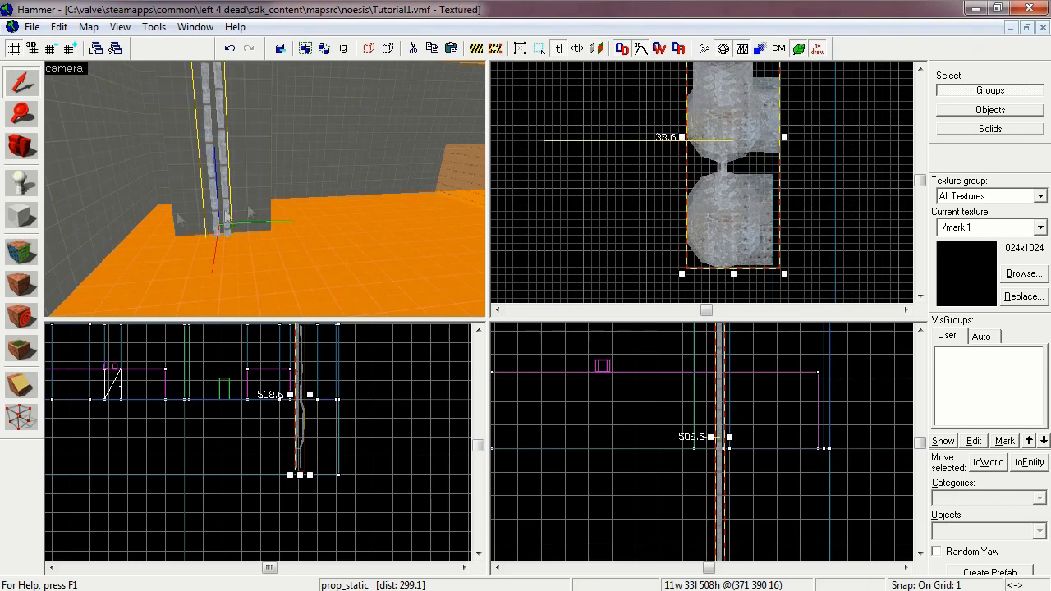
Step: Paste a copy of the pipe prop by the protruding wall across the room and open its properties
{"action": "left_click", "coordinate": [23, 146]}
{"action": "left_click_drag", "start_coordinate": [197, 176], "coordinate": [265, 189]}
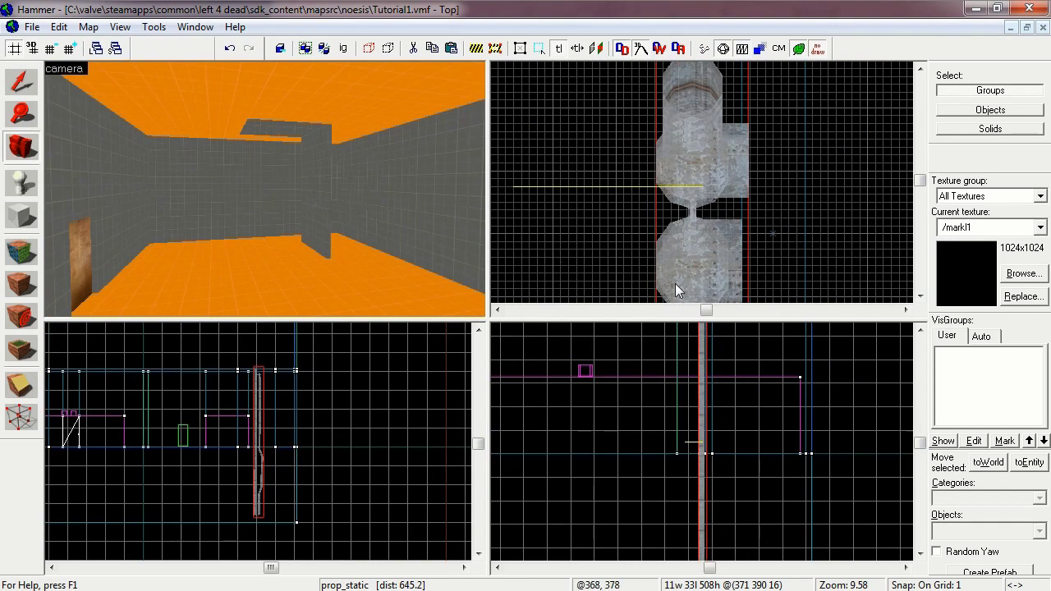
{"action": "key", "text": "ctrl+v"}
{"action": "key", "text": "ctrl+e"}
{"action": "right_click", "coordinate": [720, 167]}
{"action": "left_click", "coordinate": [786, 526]}
{"action": "left_click", "coordinate": [772, 524]}
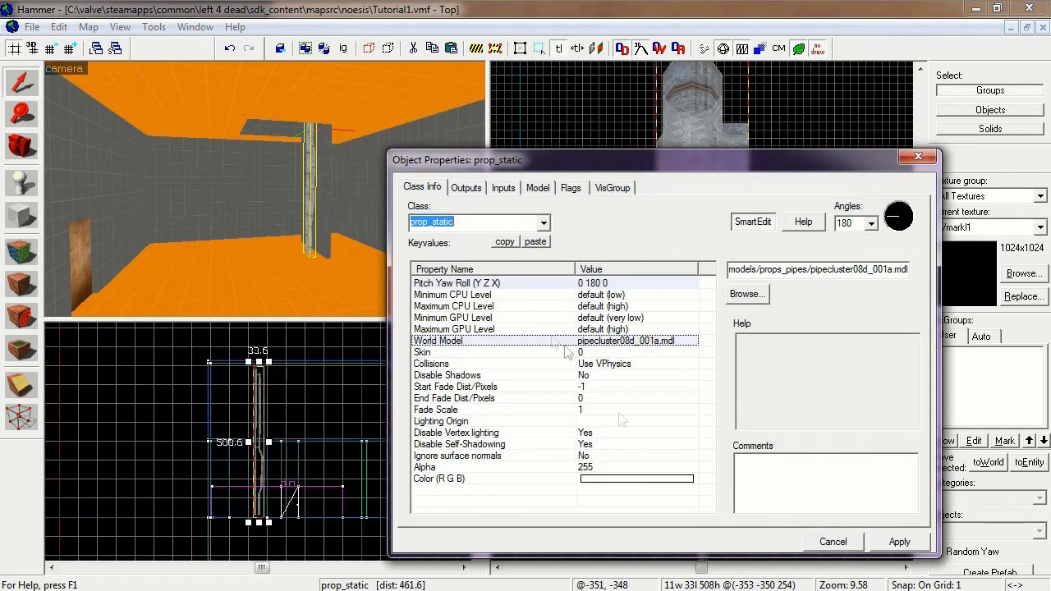
Step: Browse for a new World Model, filtering by "ladder" within the props_c17 folder
{"action": "left_click", "coordinate": [747, 294]}
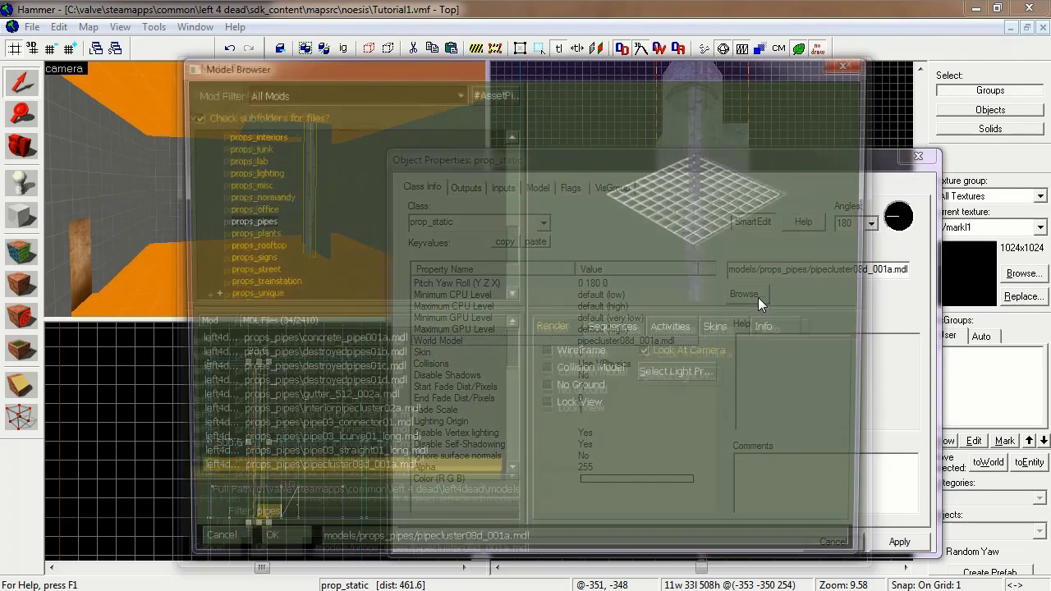
{"action": "type", "text": "ladder"}
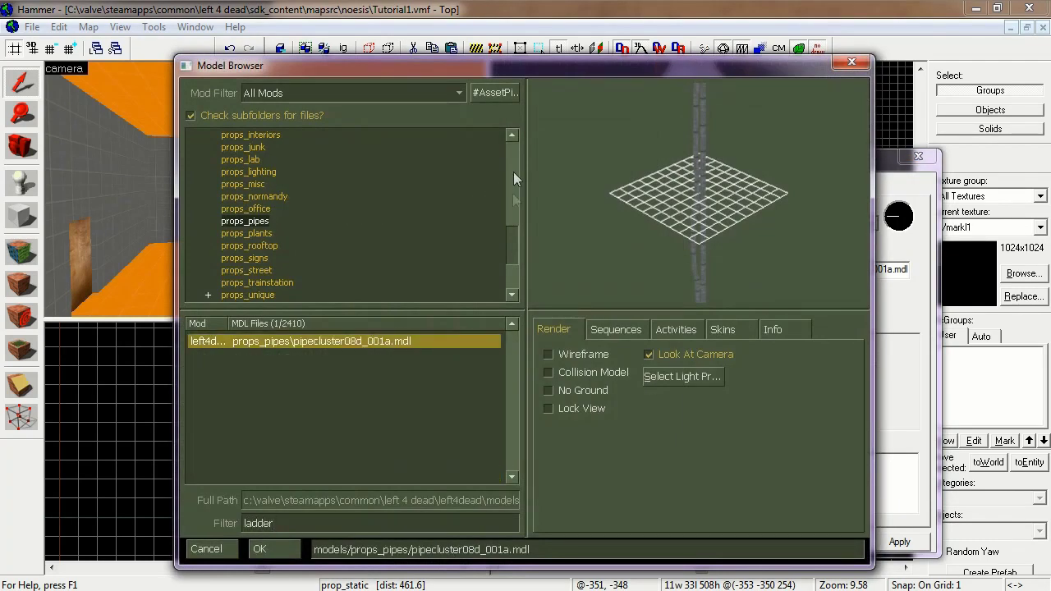
{"action": "scroll", "coordinate": [513, 172], "scroll_direction": "up", "scroll_amount": 6}
{"action": "left_click_drag", "start_coordinate": [518, 195], "coordinate": [517, 188]}
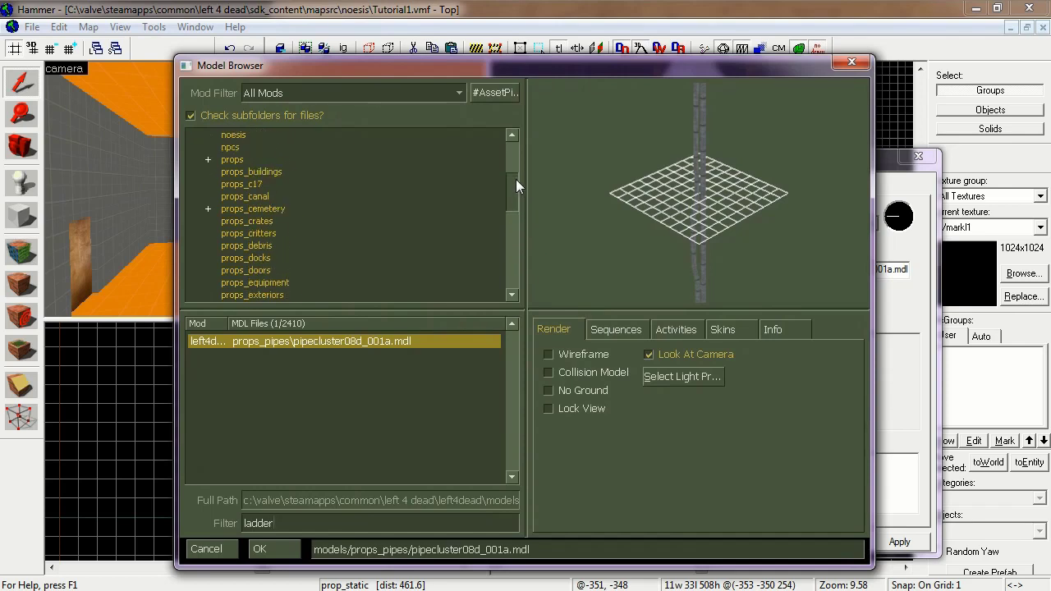
{"action": "left_click", "coordinate": [261, 186]}
Step: Preview the metal ladder models and apply metalladder001.mdl as the copied prop's World Model
{"action": "left_click", "coordinate": [344, 345]}
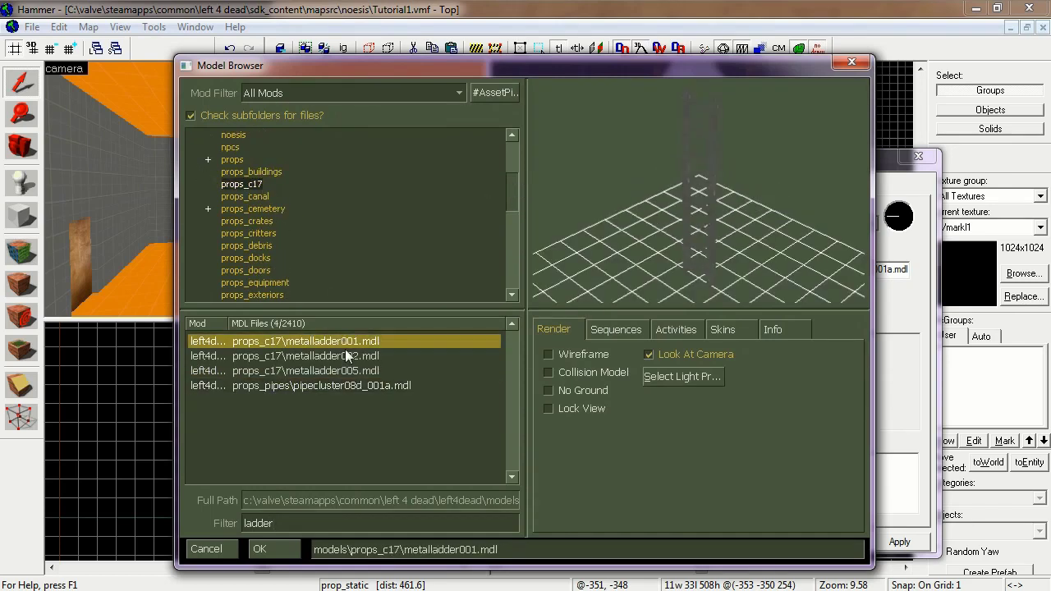
{"action": "left_click", "coordinate": [357, 360]}
{"action": "left_click", "coordinate": [361, 373]}
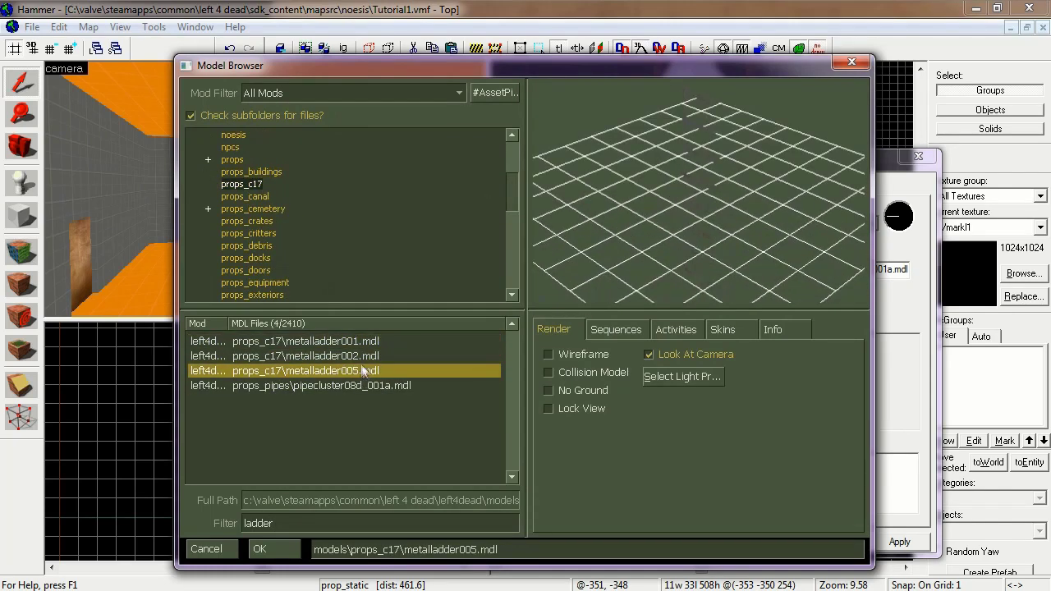
{"action": "left_click", "coordinate": [361, 356]}
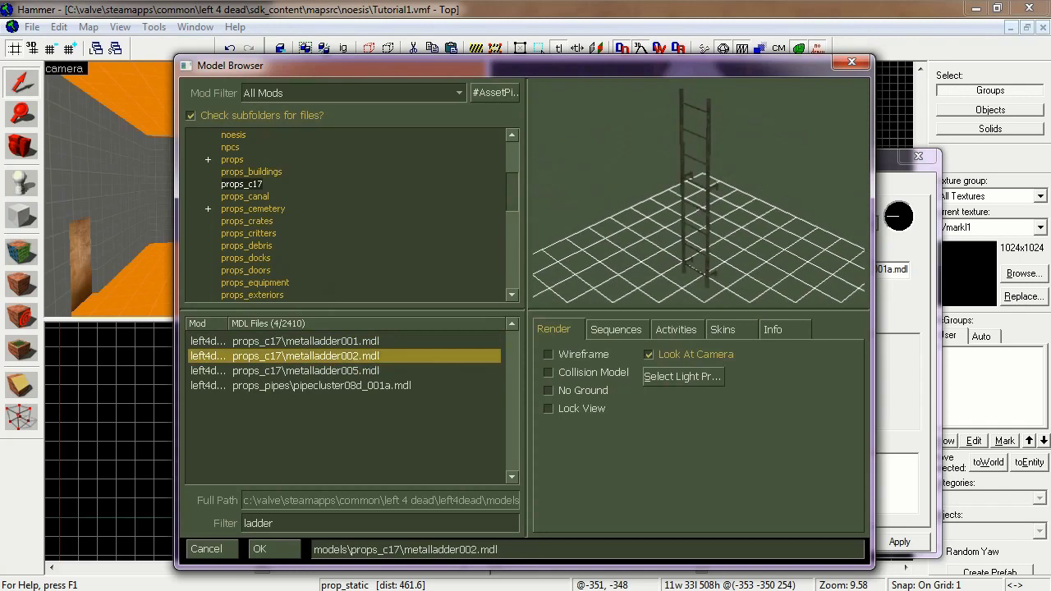
{"action": "double_click", "coordinate": [347, 343]}
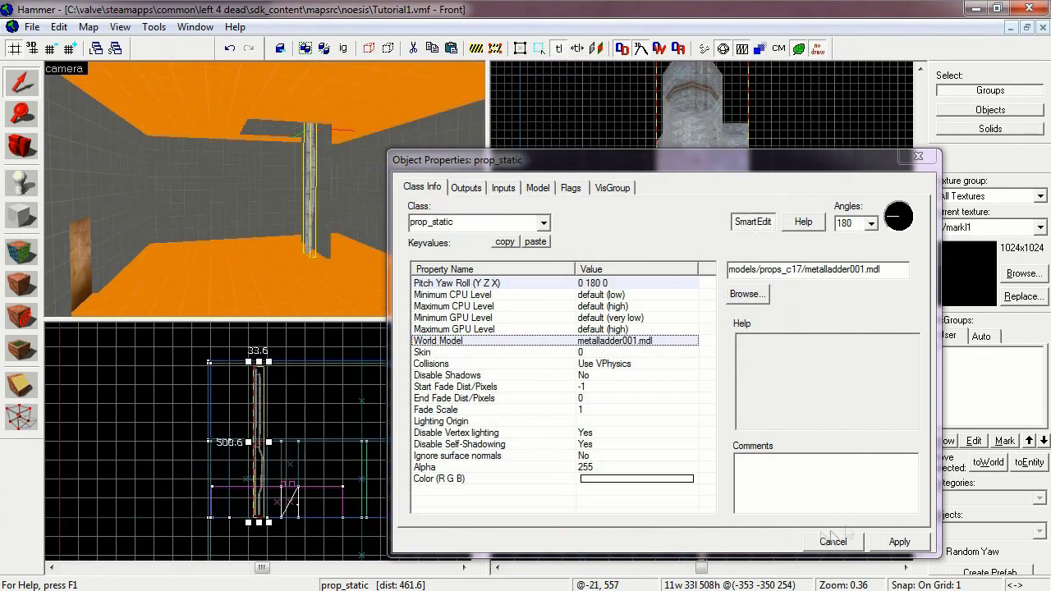
{"action": "left_click", "coordinate": [900, 542]}
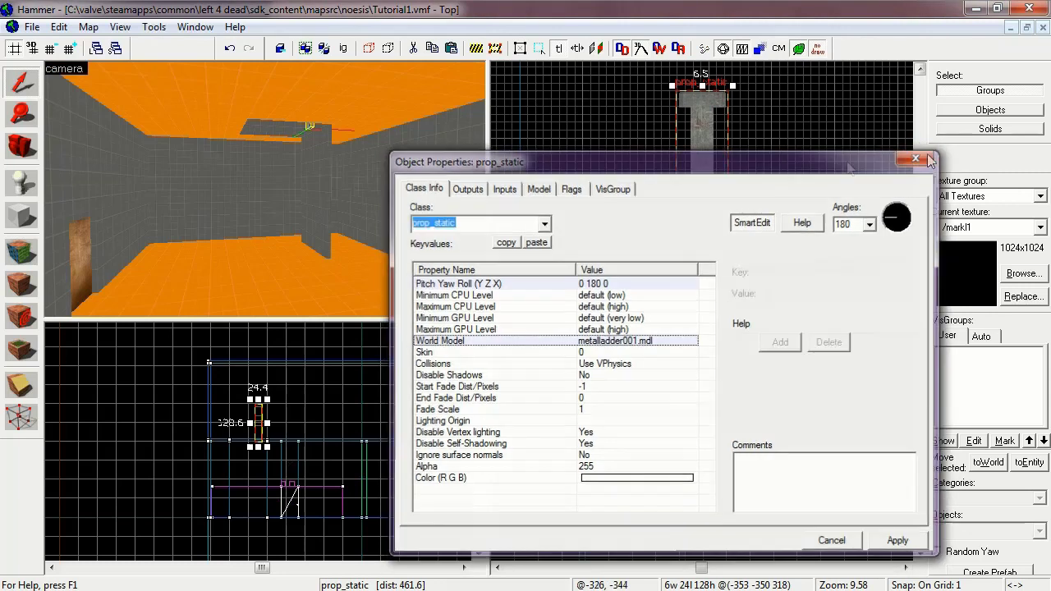
{"action": "left_click", "coordinate": [918, 156]}
Step: Cut and paste the ladder prop down onto the floor, and position it against the protruding wall
{"action": "right_click", "coordinate": [694, 120]}
{"action": "left_click", "coordinate": [726, 138]}
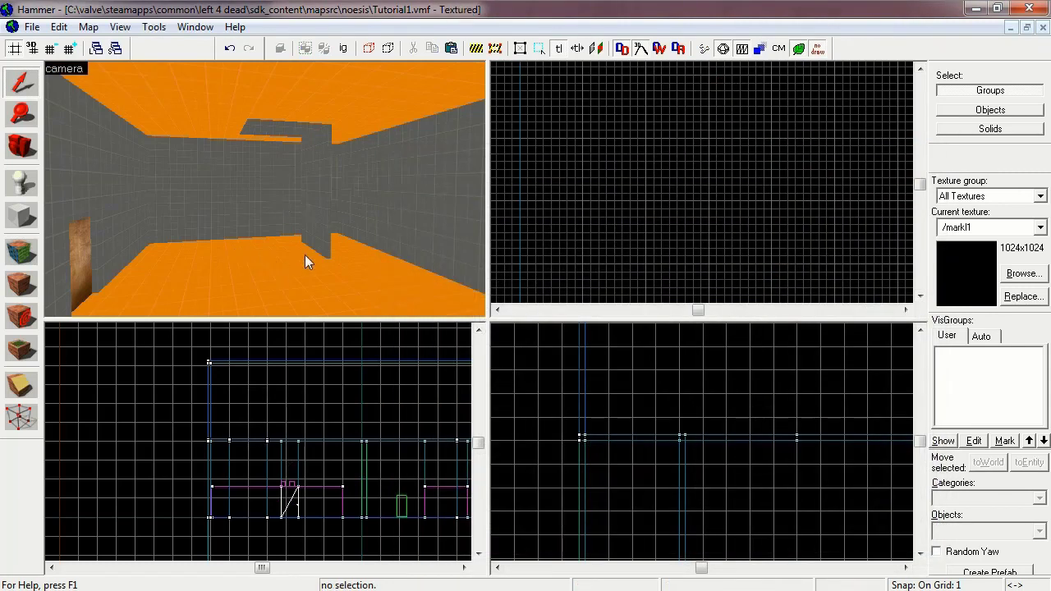
{"action": "key", "text": "ctrl+z"}
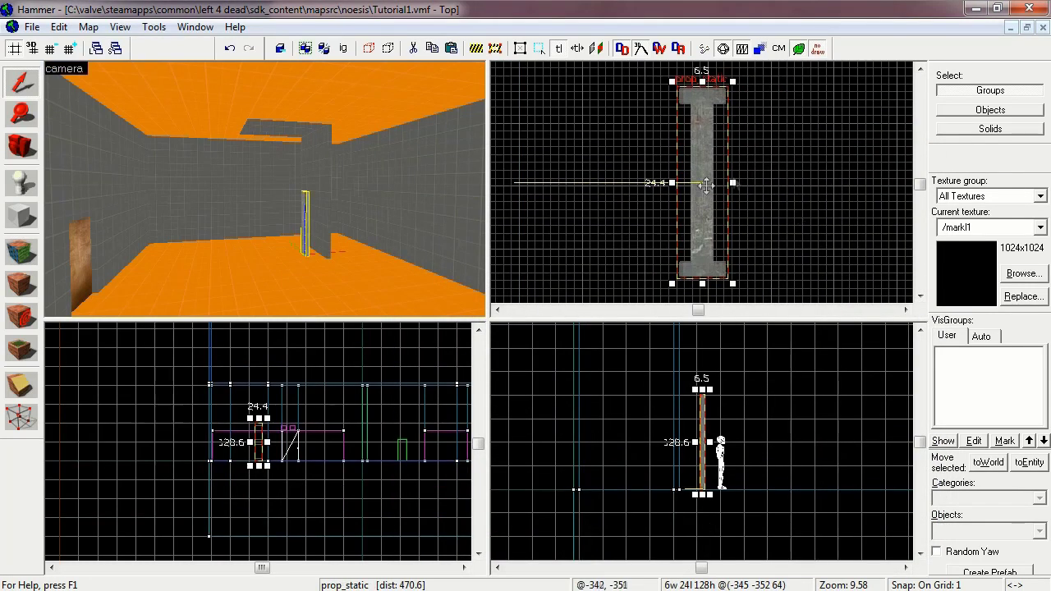
{"action": "scroll", "coordinate": [678, 191], "scroll_direction": "down", "scroll_amount": 3}
{"action": "left_click_drag", "start_coordinate": [687, 191], "coordinate": [636, 248]}
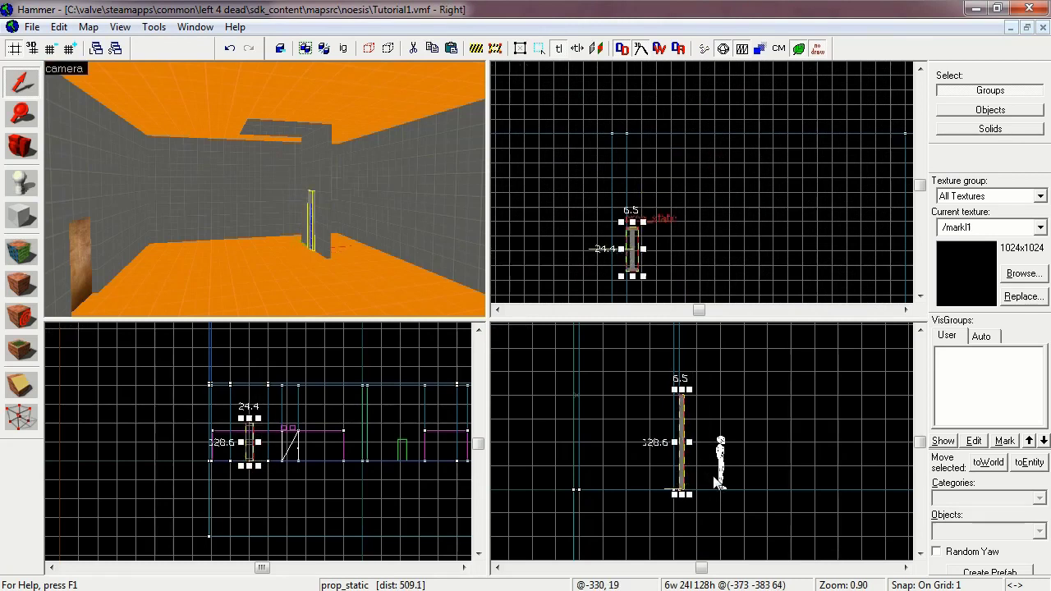
{"action": "key", "text": "ctrl+e"}
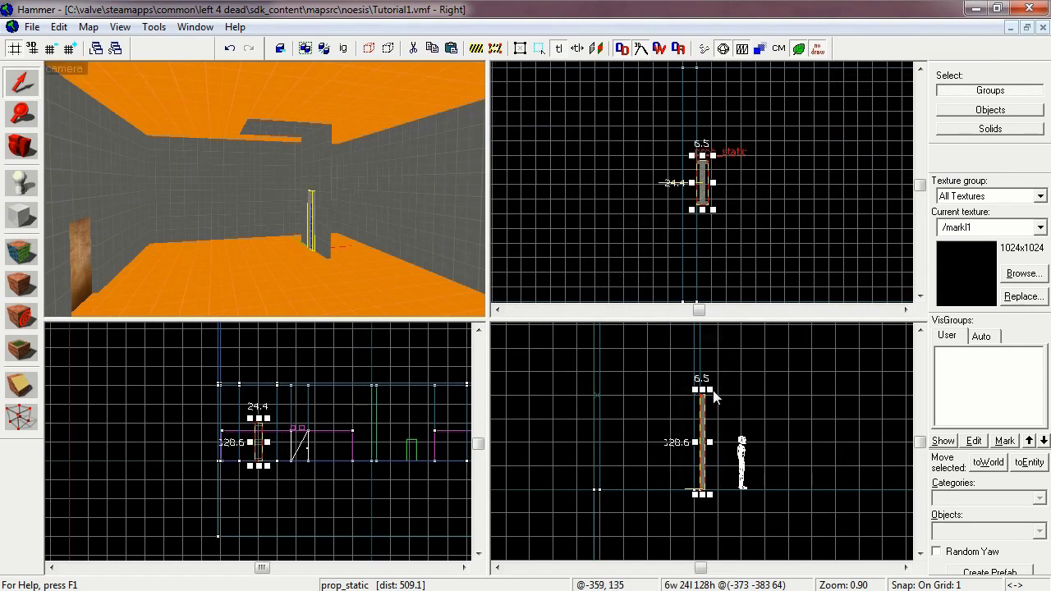
Step: Duplicate the metal ladder prop and stack the copy directly on top of the original, reaching the ceiling
{"action": "scroll", "coordinate": [718, 386], "scroll_direction": "up", "scroll_amount": 8}
{"action": "left_click_drag", "start_coordinate": [696, 356], "coordinate": [699, 386]}
{"action": "scroll", "coordinate": [666, 484], "scroll_direction": "up", "scroll_amount": 8}
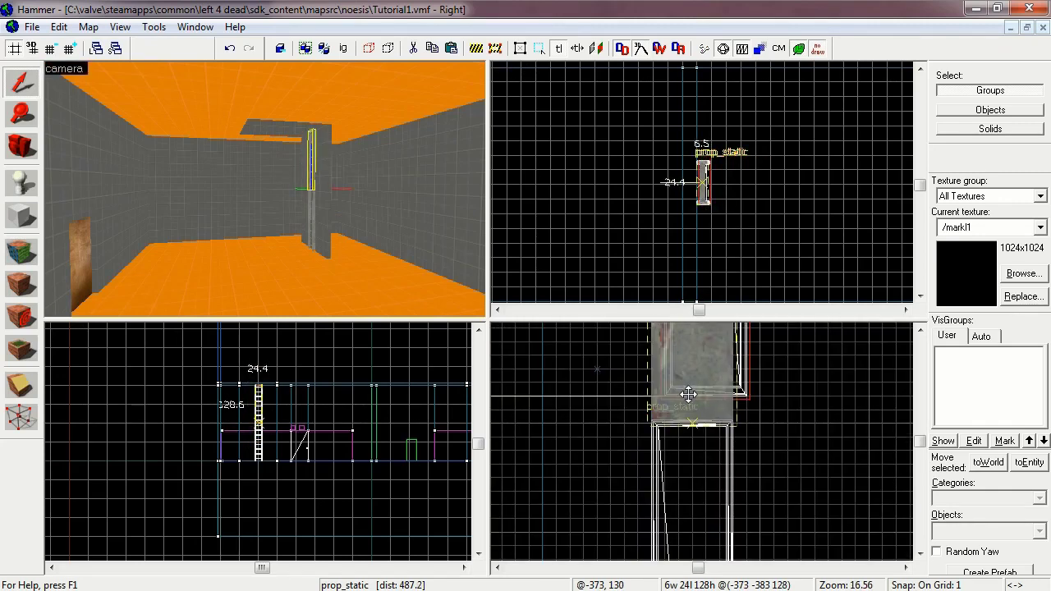
{"action": "left_click", "coordinate": [700, 387]}
{"action": "scroll", "coordinate": [715, 382], "scroll_direction": "down", "scroll_amount": 20}
{"action": "scroll", "coordinate": [730, 376], "scroll_direction": "up", "scroll_amount": 20}
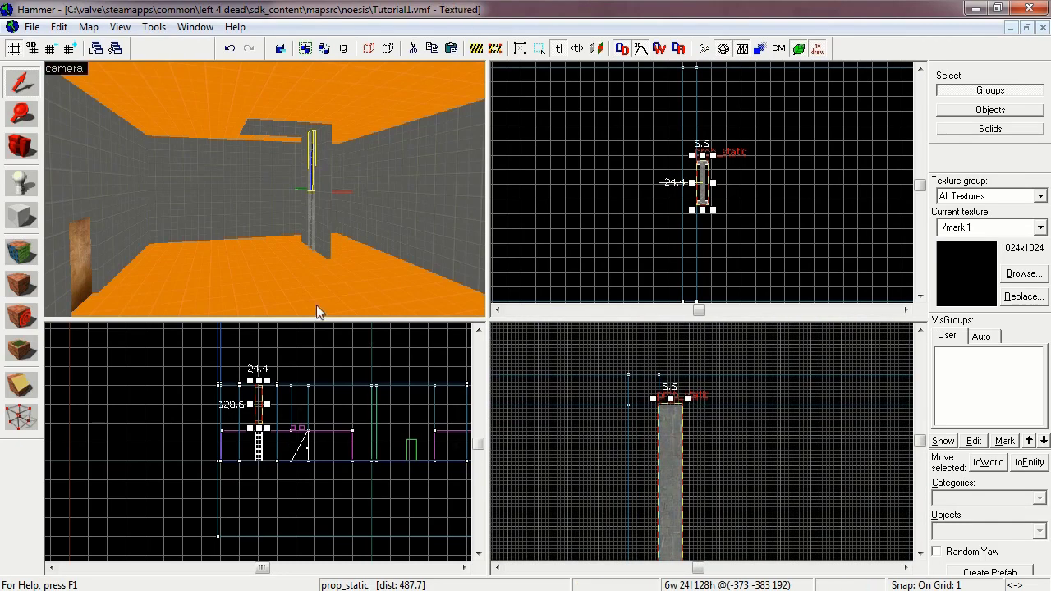
Step: Choose tools/toolsnodraw as the current texture, filtering the textures by "nodraw"
{"action": "left_click", "coordinate": [22, 146]}
{"action": "left_click_drag", "start_coordinate": [265, 189], "coordinate": [265, 189]}
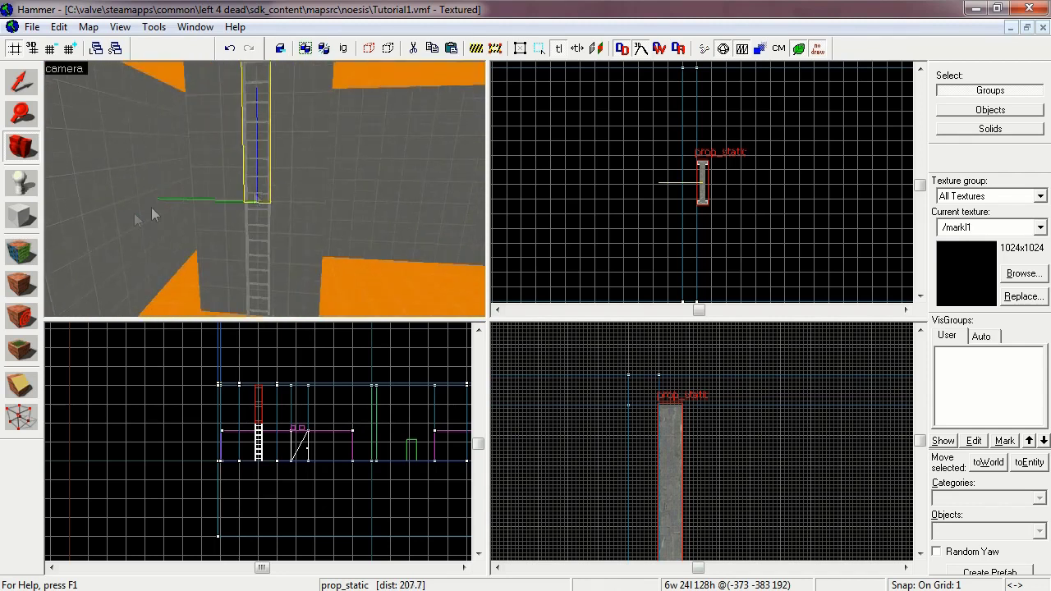
{"action": "left_click", "coordinate": [20, 255]}
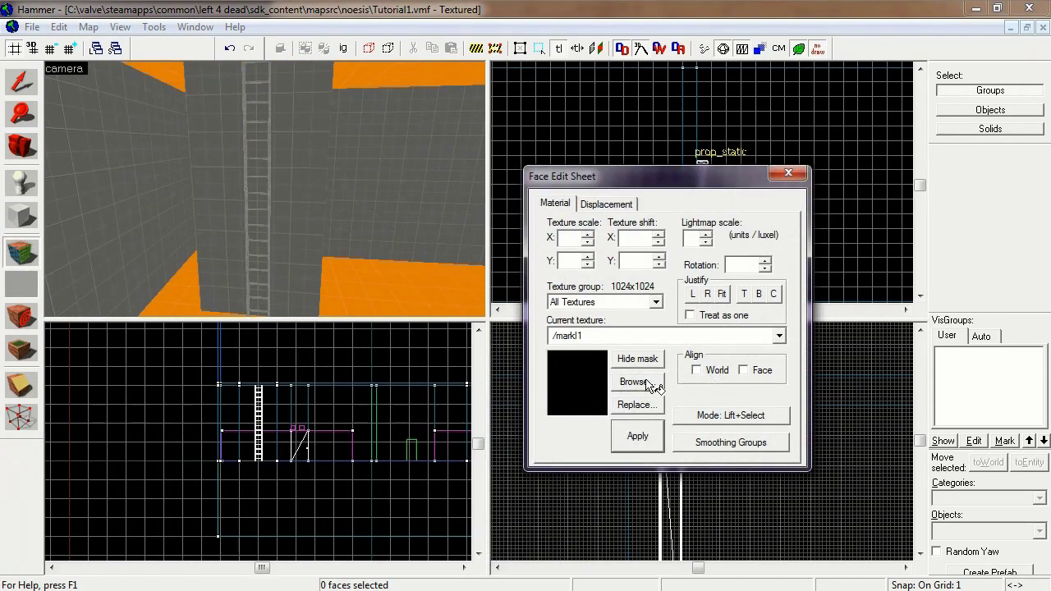
{"action": "left_click", "coordinate": [636, 382]}
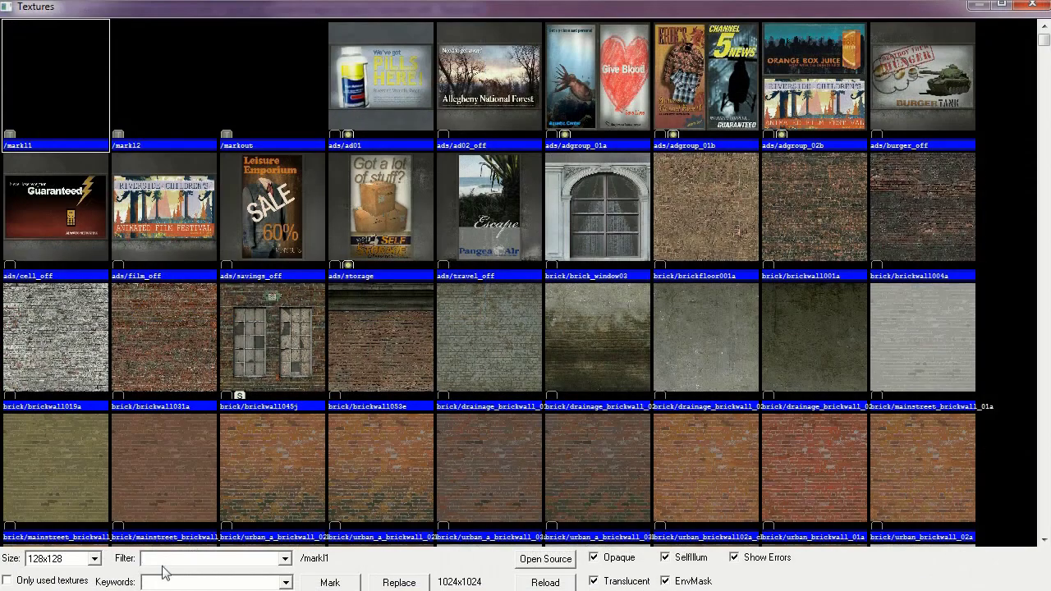
{"action": "type", "text": "nodraw"}
{"action": "double_click", "coordinate": [63, 71]}
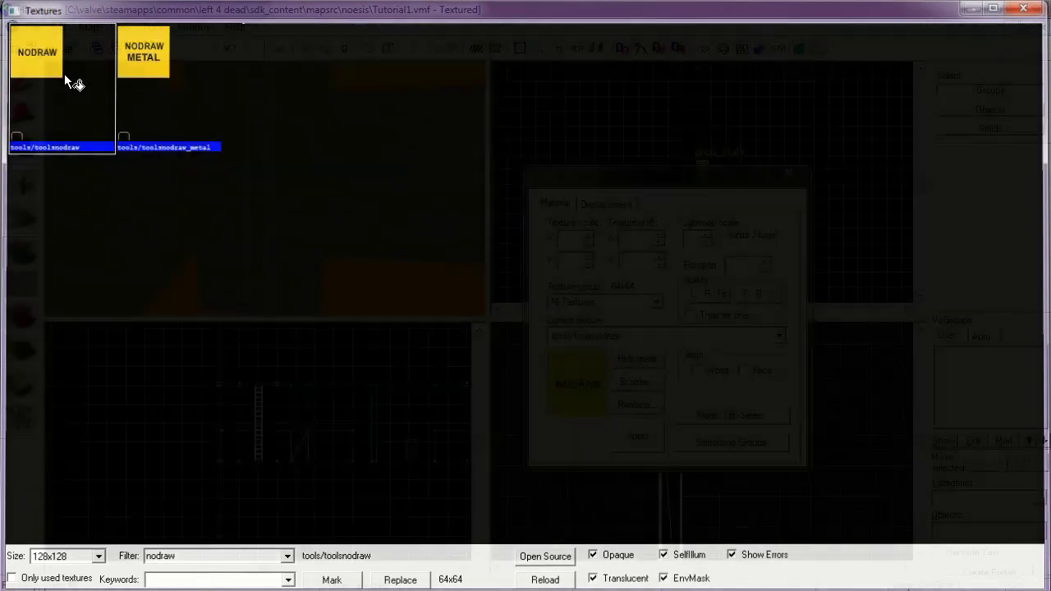
{"action": "left_click", "coordinate": [788, 174]}
Step: Create a nodraw block enclosing both stacked ladder props against the protruding wall, 8 wide, 33 long and 264 high
{"action": "left_click", "coordinate": [21, 215]}
{"action": "scroll", "coordinate": [710, 172], "scroll_direction": "up", "scroll_amount": 2}
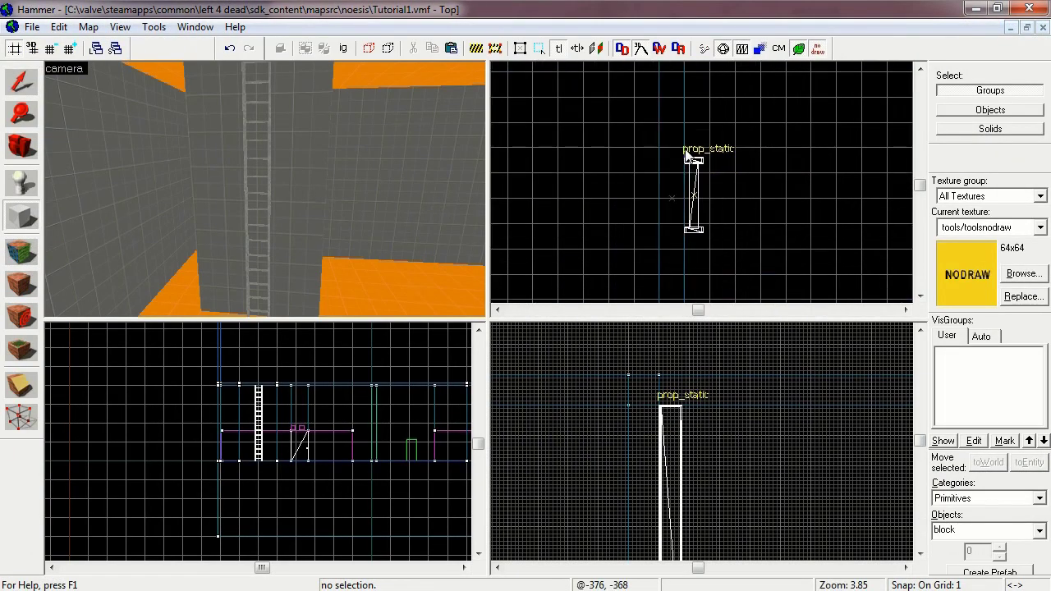
{"action": "left_click_drag", "start_coordinate": [684, 150], "coordinate": [711, 255]}
{"action": "left_click_drag", "start_coordinate": [678, 400], "coordinate": [680, 371]}
{"action": "scroll", "coordinate": [294, 465], "scroll_direction": "up", "scroll_amount": 5}
{"action": "left_click_drag", "start_coordinate": [213, 372], "coordinate": [204, 480]}
{"action": "scroll", "coordinate": [233, 455], "scroll_direction": "up", "scroll_amount": 10}
{"action": "key", "text": "Return"}
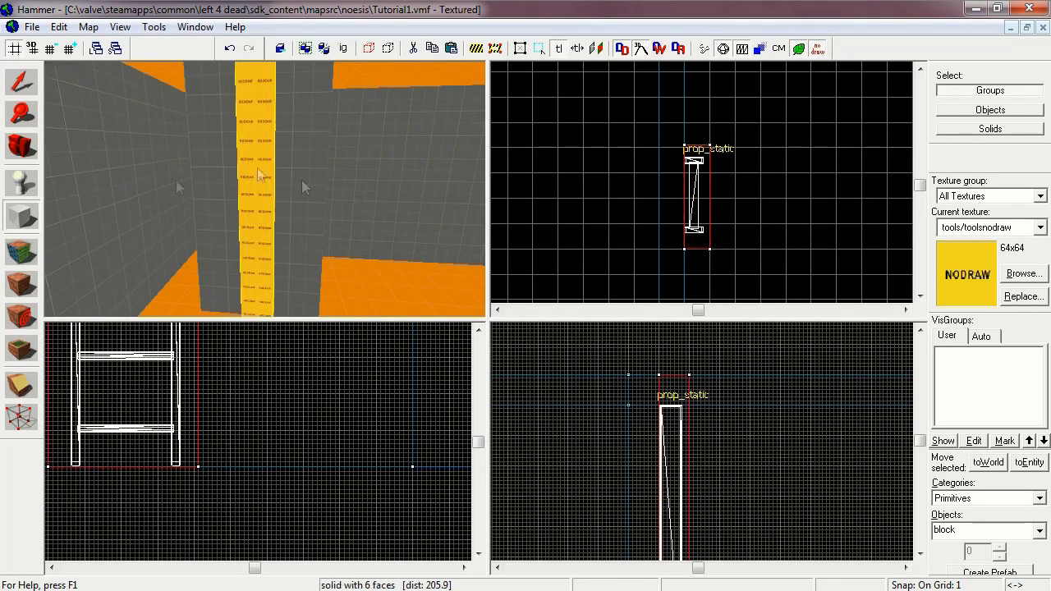
Step: Apply the tools/toolsinvisibleladder texture to the room-facing front face of the nodraw block, filtering the textures by "ladder"
{"action": "left_click", "coordinate": [35, 256]}
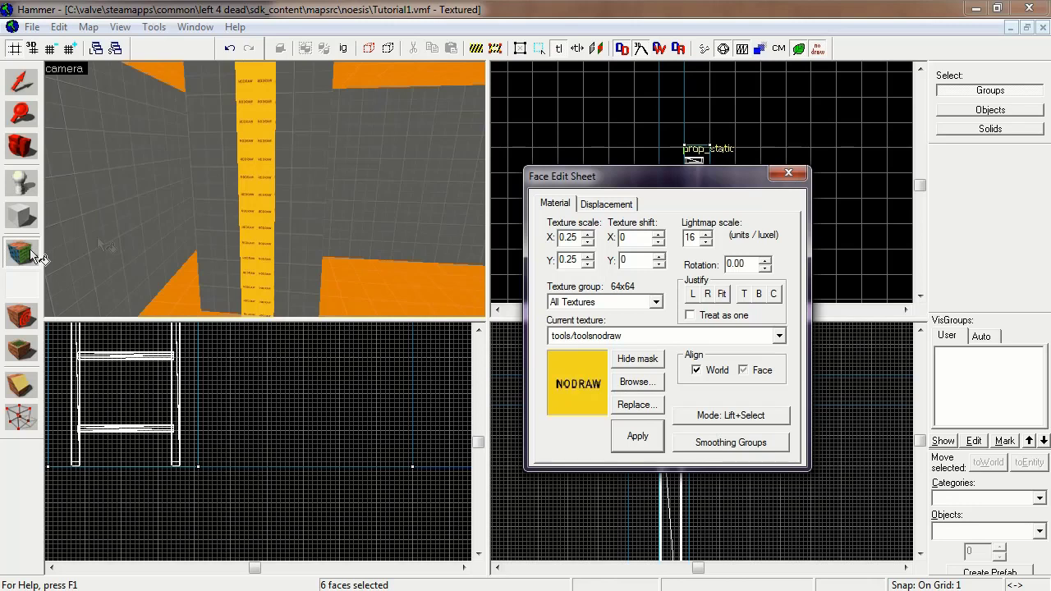
{"action": "left_click", "coordinate": [269, 179]}
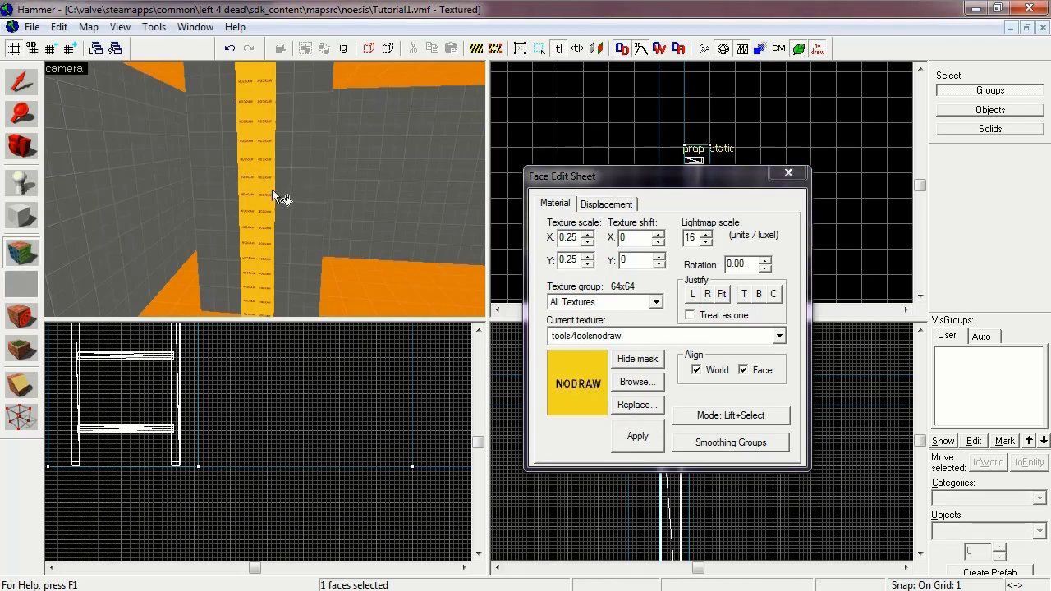
{"action": "left_click", "coordinate": [636, 381]}
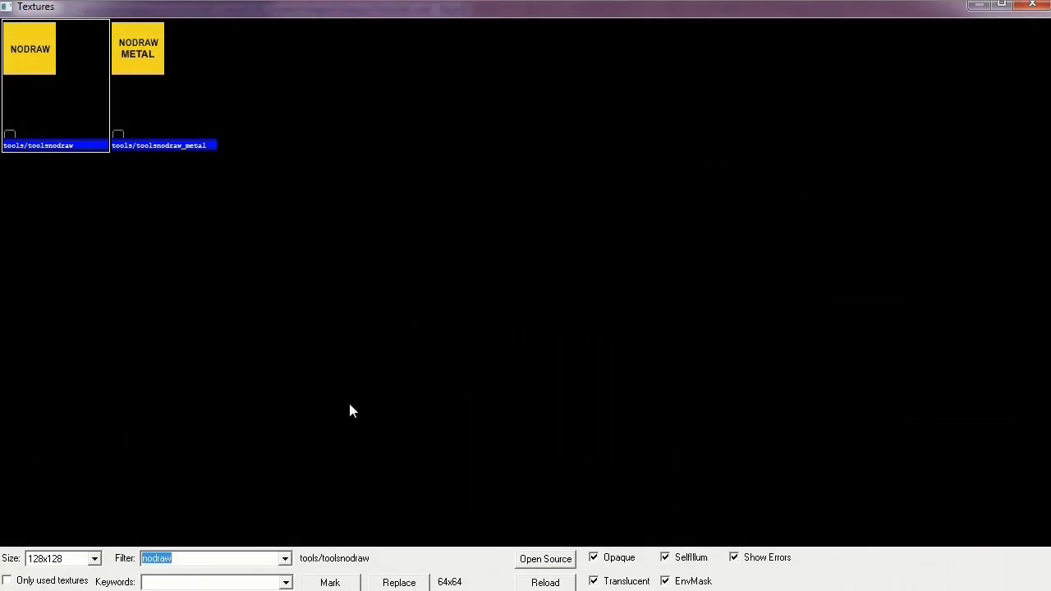
{"action": "type", "text": "ladder"}
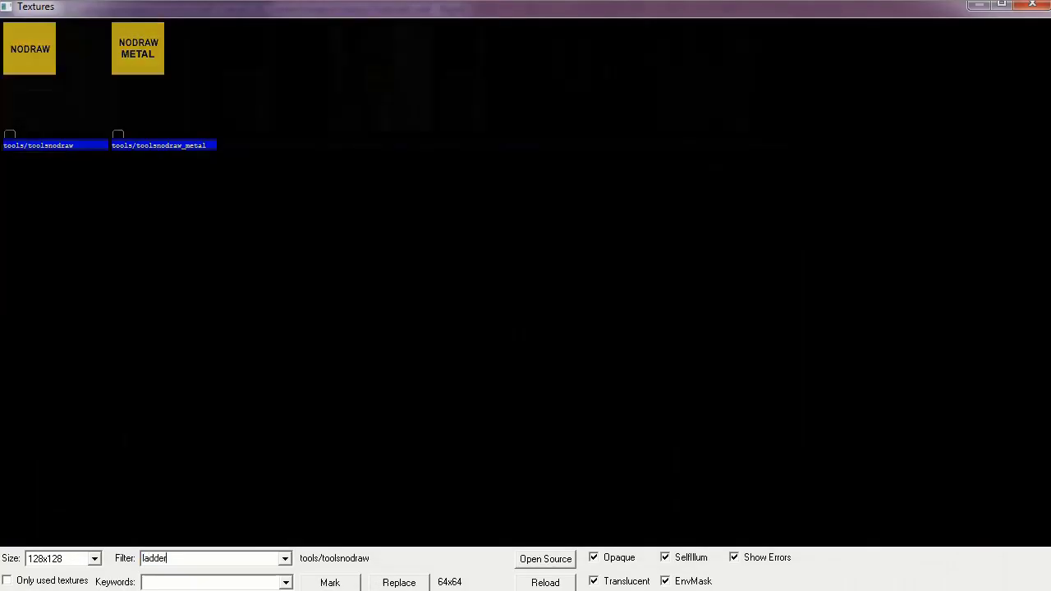
{"action": "double_click", "coordinate": [486, 207]}
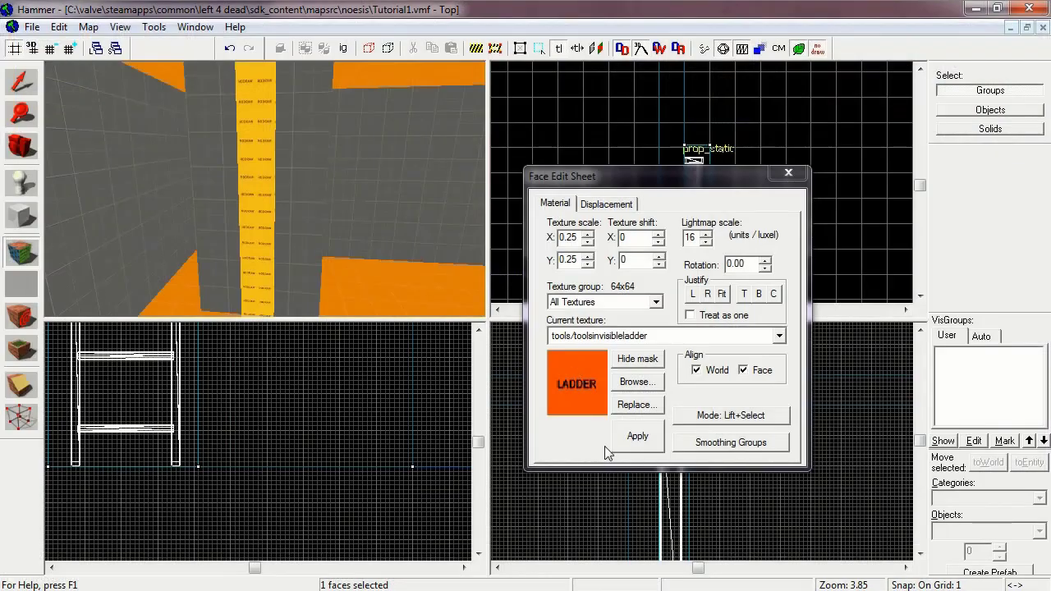
{"action": "left_click", "coordinate": [637, 436]}
{"action": "left_click", "coordinate": [788, 173]}
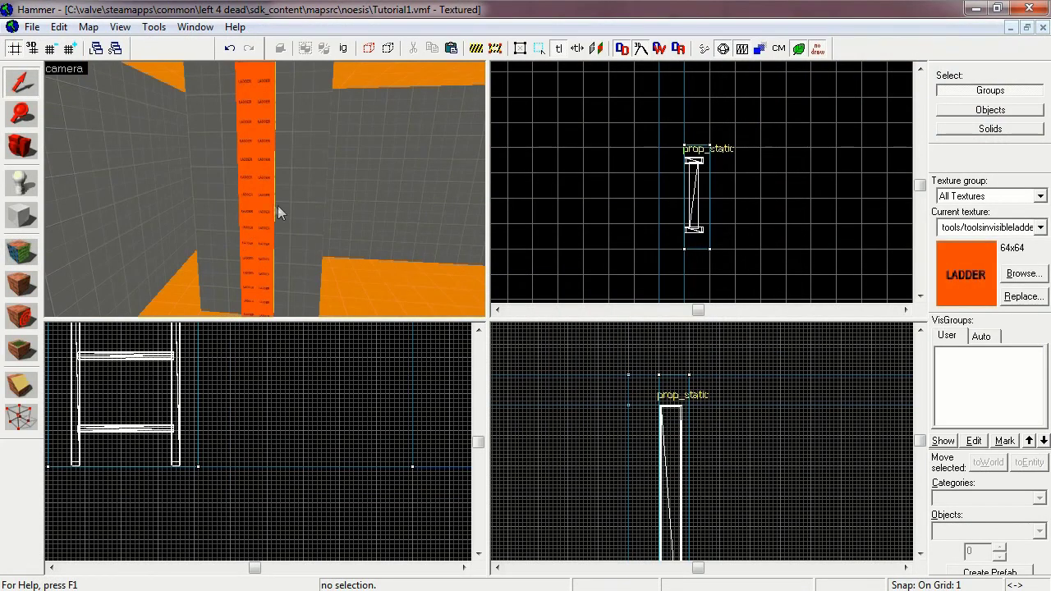
Step: Tie the ladder-textured block to an entity of class func_ladder
{"action": "left_click", "coordinate": [261, 207]}
{"action": "right_click", "coordinate": [698, 161]}
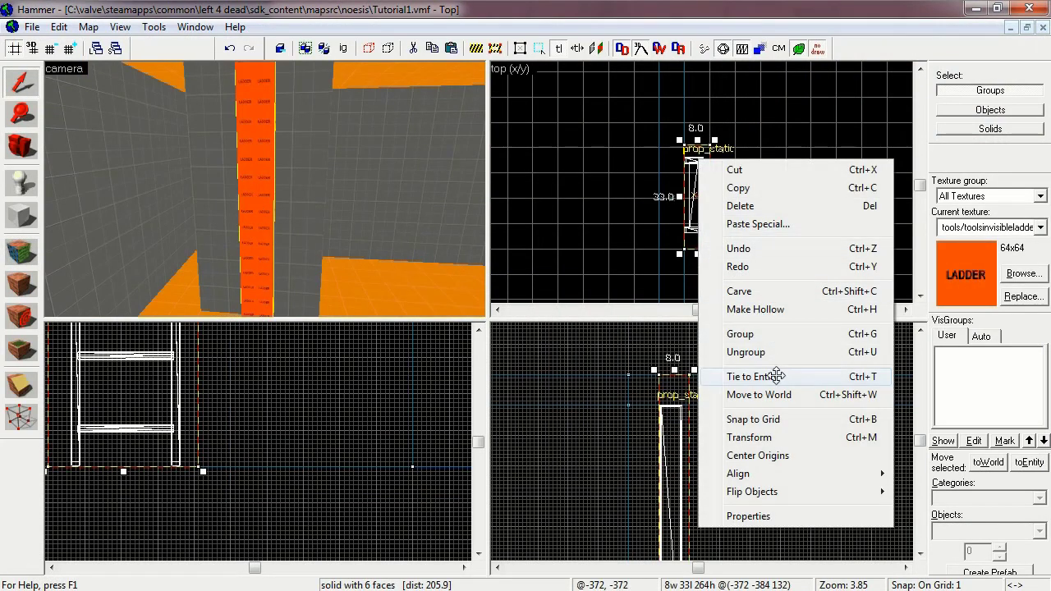
{"action": "left_click", "coordinate": [768, 376]}
{"action": "left_click", "coordinate": [546, 227]}
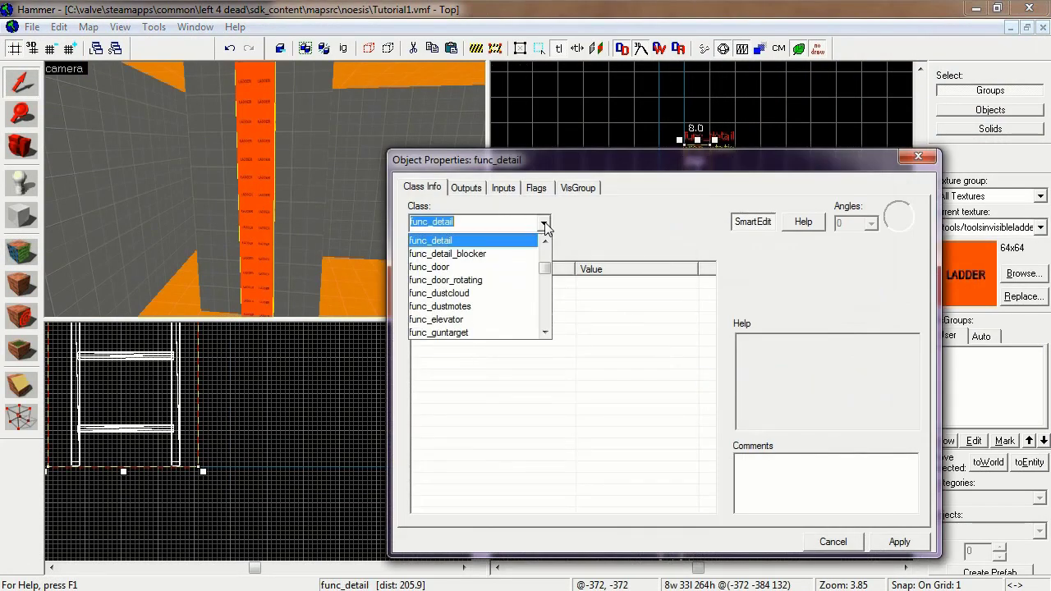
{"action": "left_click", "coordinate": [546, 278]}
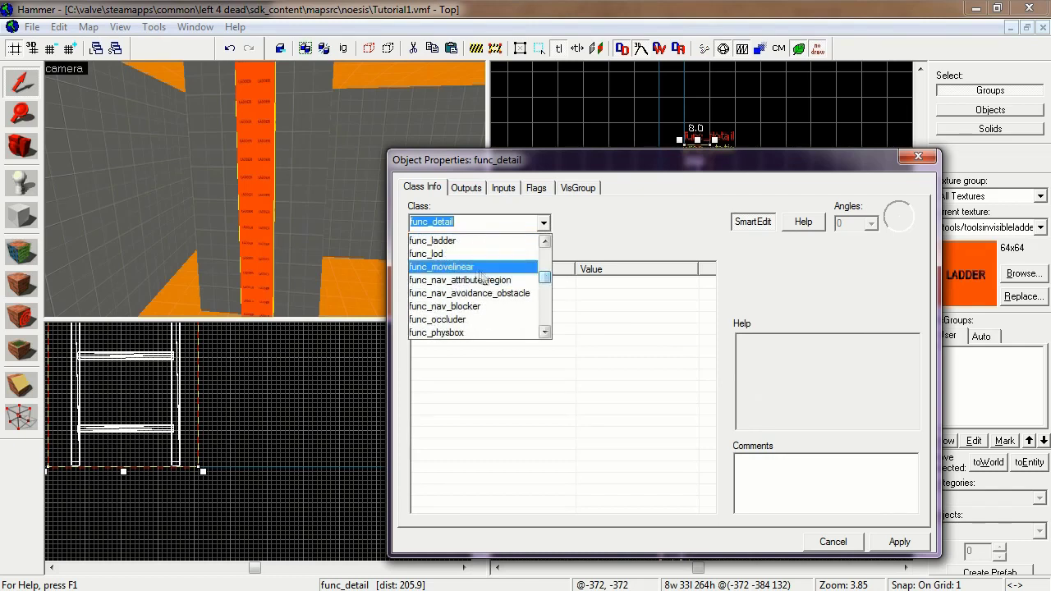
{"action": "left_click", "coordinate": [438, 245]}
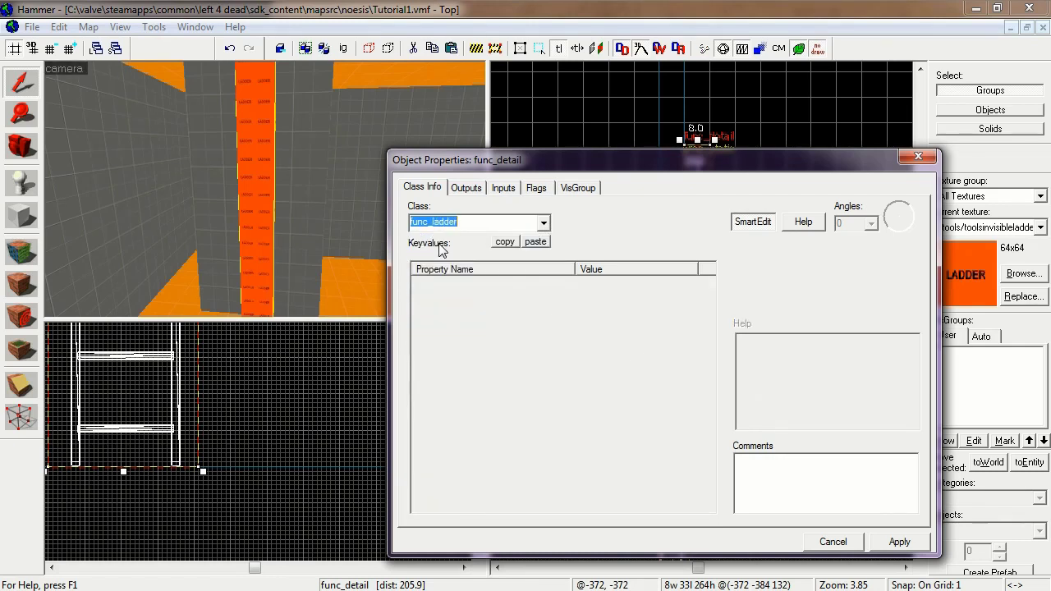
{"action": "left_click", "coordinate": [901, 541]}
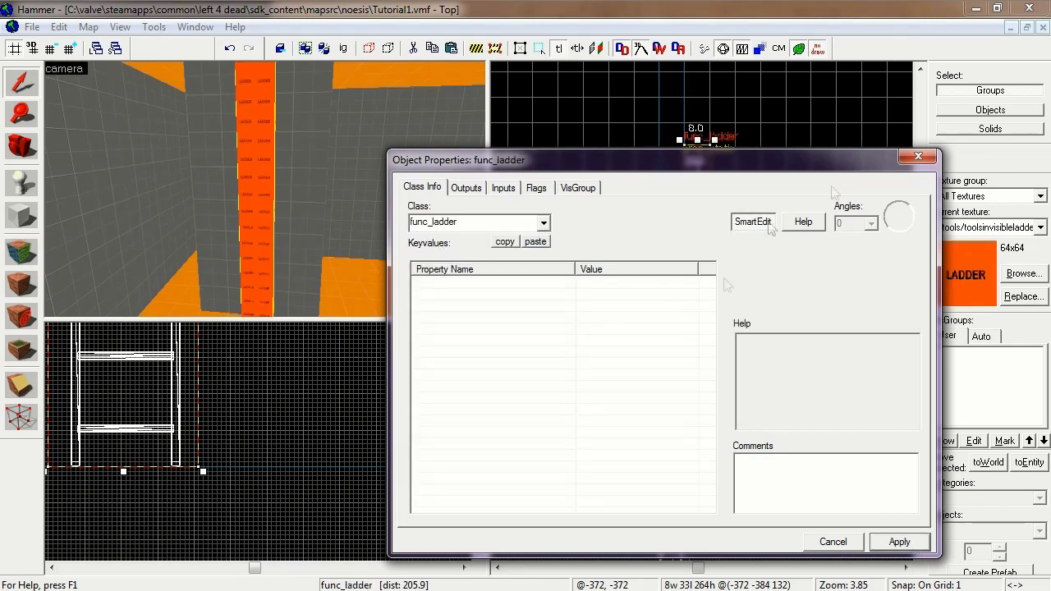
{"action": "left_click", "coordinate": [918, 156]}
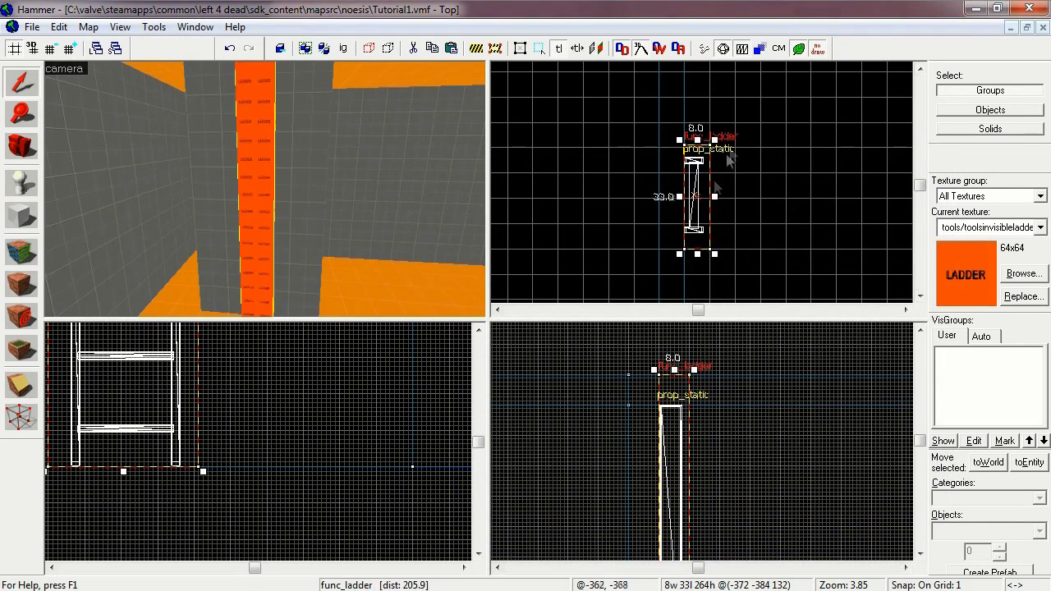
Step: Paste a copy of the func_ladder block at the pipe props across the room and move it over the pipes
{"action": "left_click", "coordinate": [700, 168]}
{"action": "key", "text": "ctrl+shift+e"}
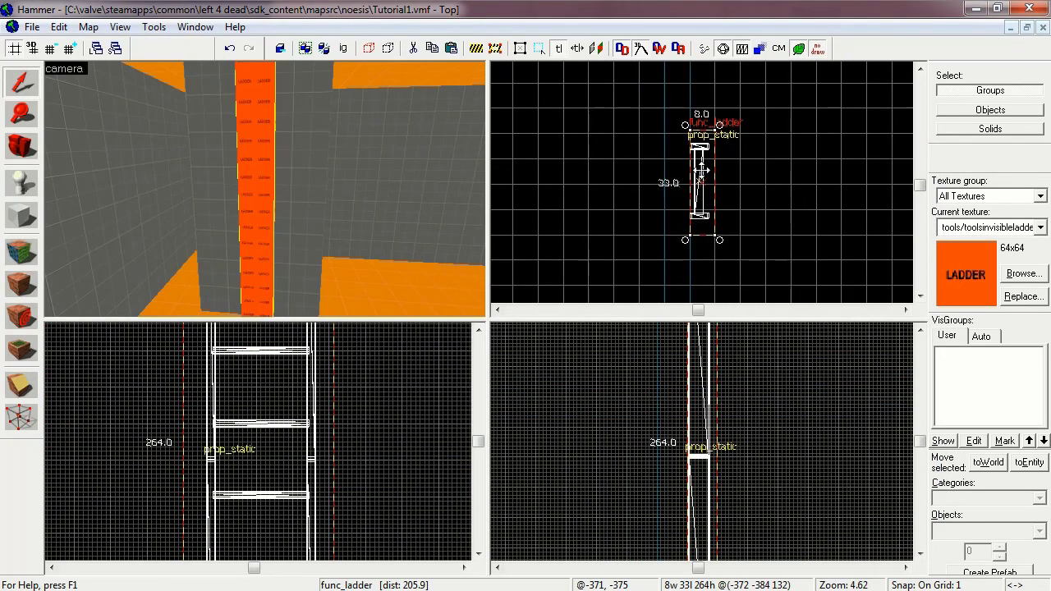
{"action": "left_click", "coordinate": [23, 150]}
{"action": "left_click_drag", "start_coordinate": [164, 176], "coordinate": [265, 189]}
{"action": "key", "text": "w"}
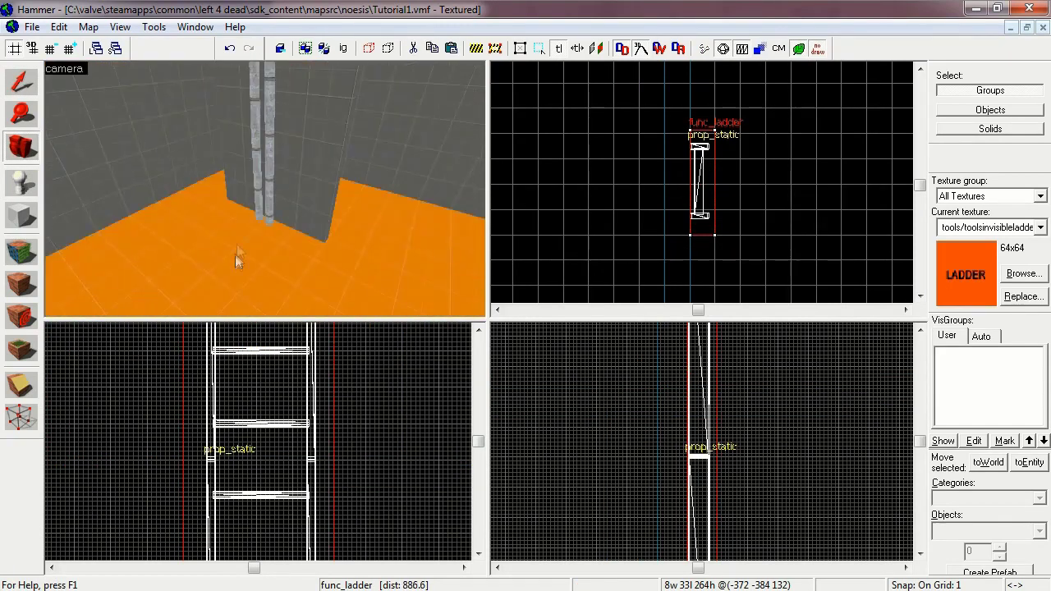
{"action": "key", "text": "shift+s"}
{"action": "left_click", "coordinate": [257, 237]}
{"action": "key", "text": "ctrl+shift+e"}
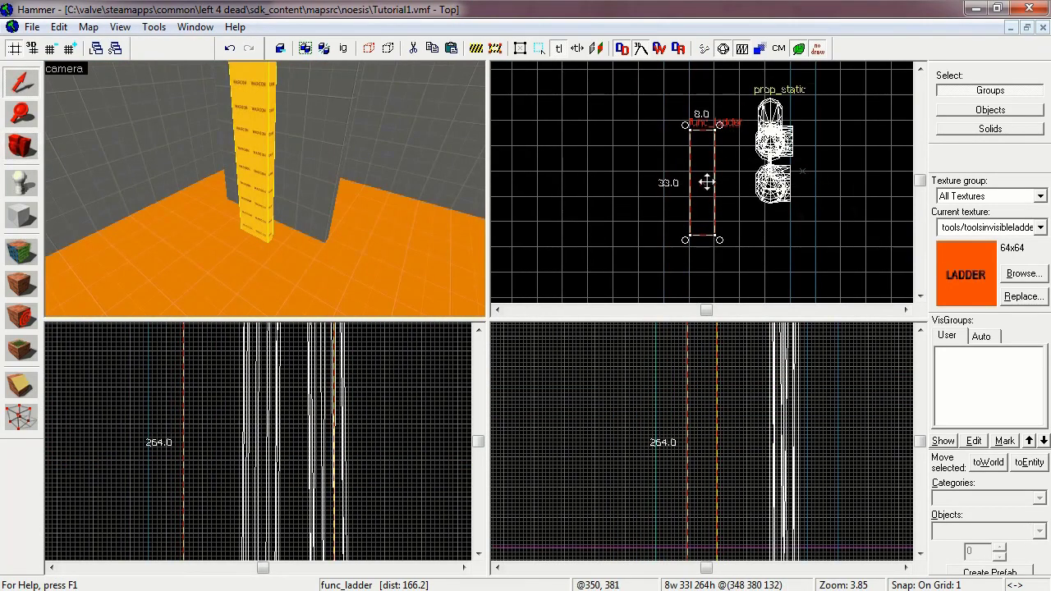
{"action": "left_click_drag", "start_coordinate": [748, 154], "coordinate": [781, 152]}
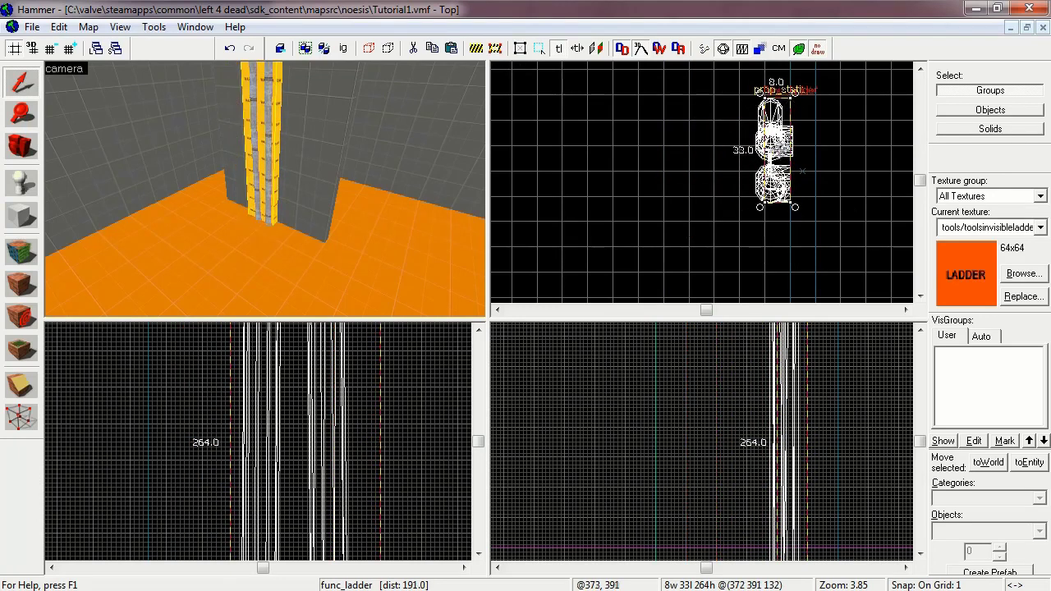
Step: Rotate the copied func_ladder block 180 degrees so its ladder face points into the room, and widen it to 12 units around the pipes
{"action": "mouse_move", "coordinate": [796, 207]}
{"action": "left_mouse_down"}
{"action": "mouse_move", "coordinate": [833, 137]}
{"action": "mouse_move", "coordinate": [800, 99]}
{"action": "mouse_move", "coordinate": [764, 84]}
{"action": "left_mouse_up"}
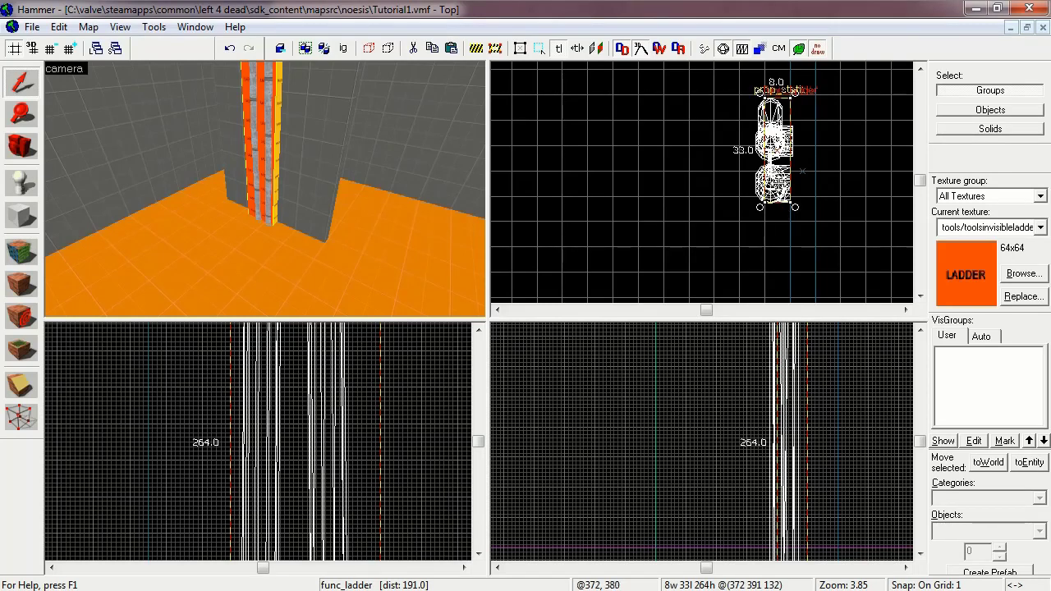
{"action": "left_click", "coordinate": [774, 174]}
{"action": "left_click", "coordinate": [774, 174]}
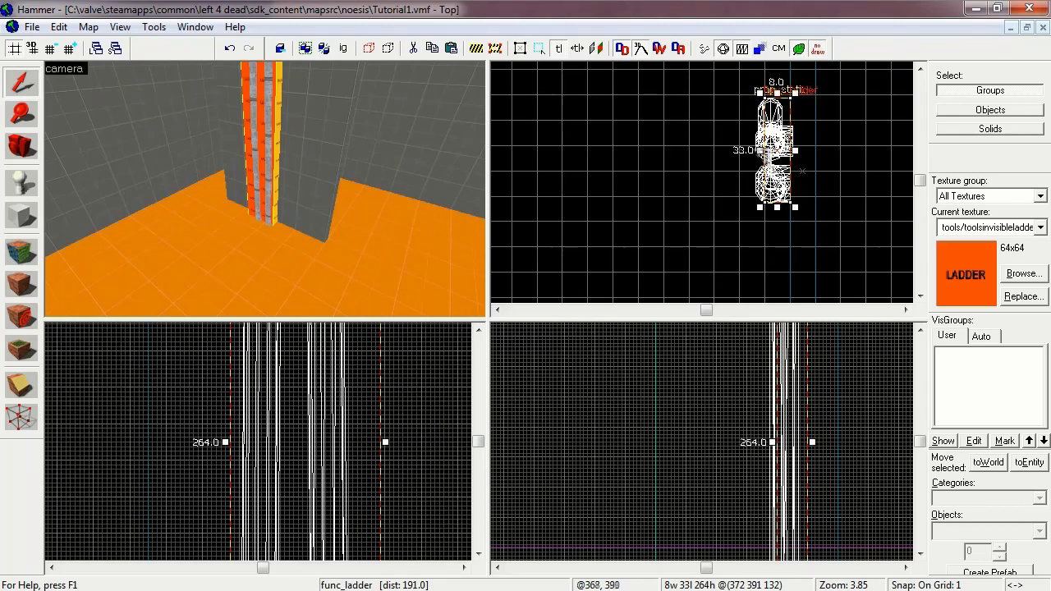
{"action": "left_click_drag", "start_coordinate": [761, 150], "coordinate": [745, 149]}
{"action": "scroll", "coordinate": [753, 127], "scroll_direction": "up", "scroll_amount": 6}
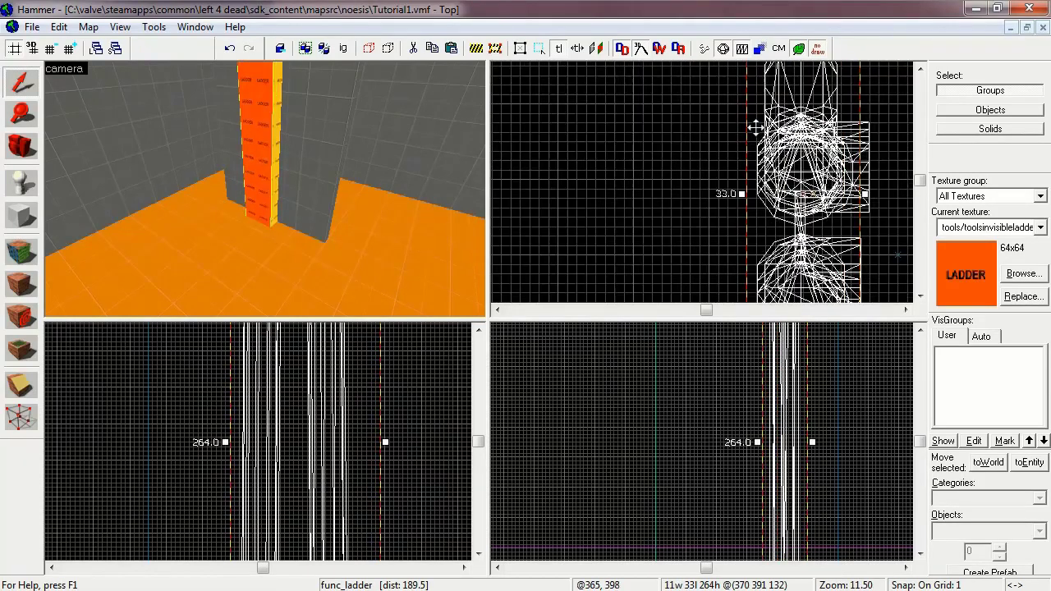
{"action": "scroll", "coordinate": [753, 127], "scroll_direction": "down", "scroll_amount": 4}
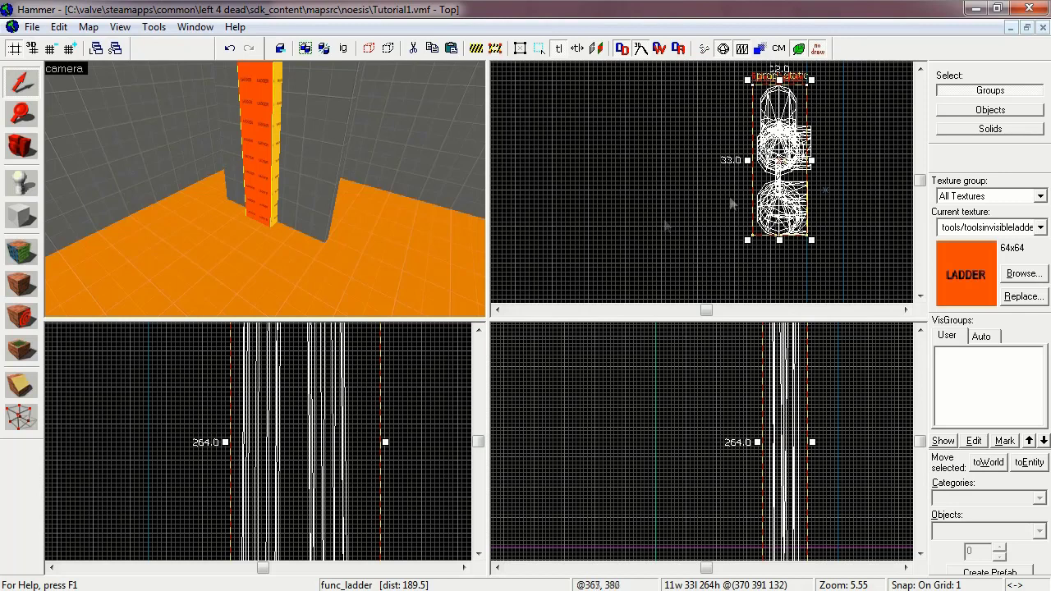
Step: Apply the tools/climb_versus texture to the ladder face of the block around the pipes, filtering the textures by "climb"
{"action": "left_click", "coordinate": [22, 255]}
{"action": "left_click", "coordinate": [271, 148]}
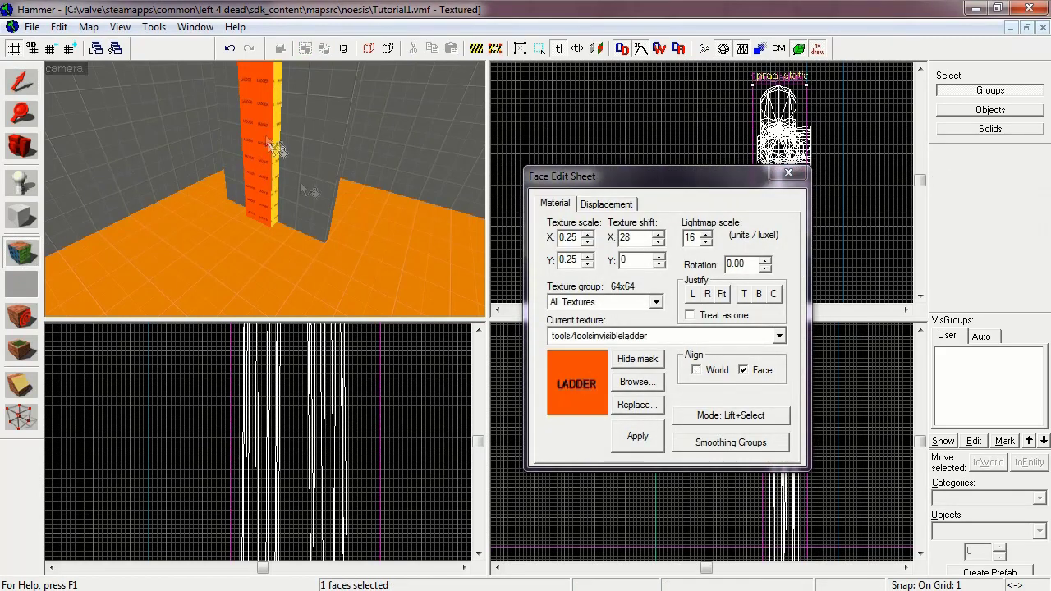
{"action": "left_click", "coordinate": [655, 384]}
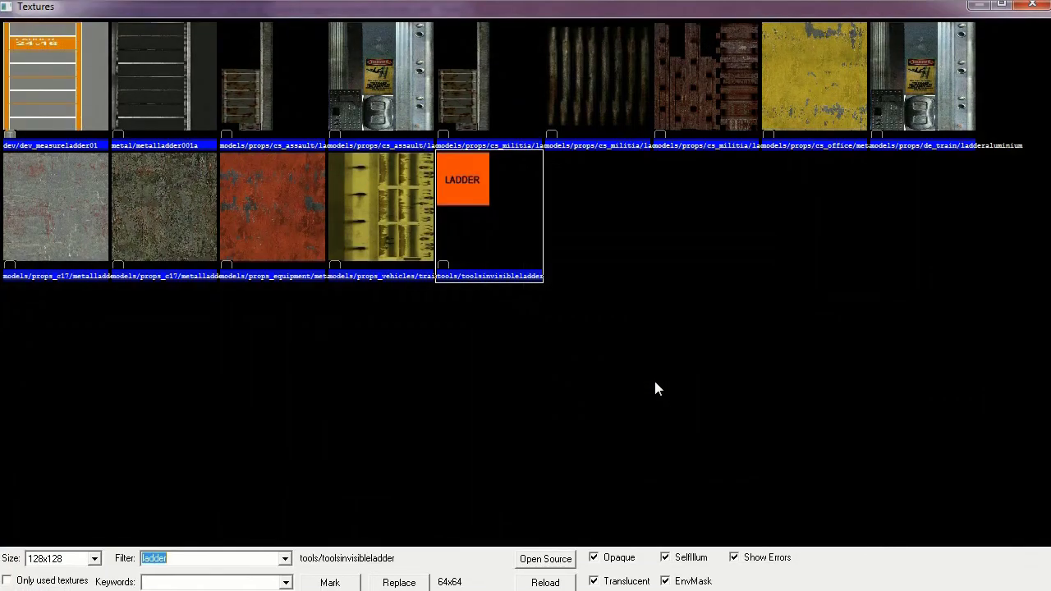
{"action": "type", "text": "cl"}
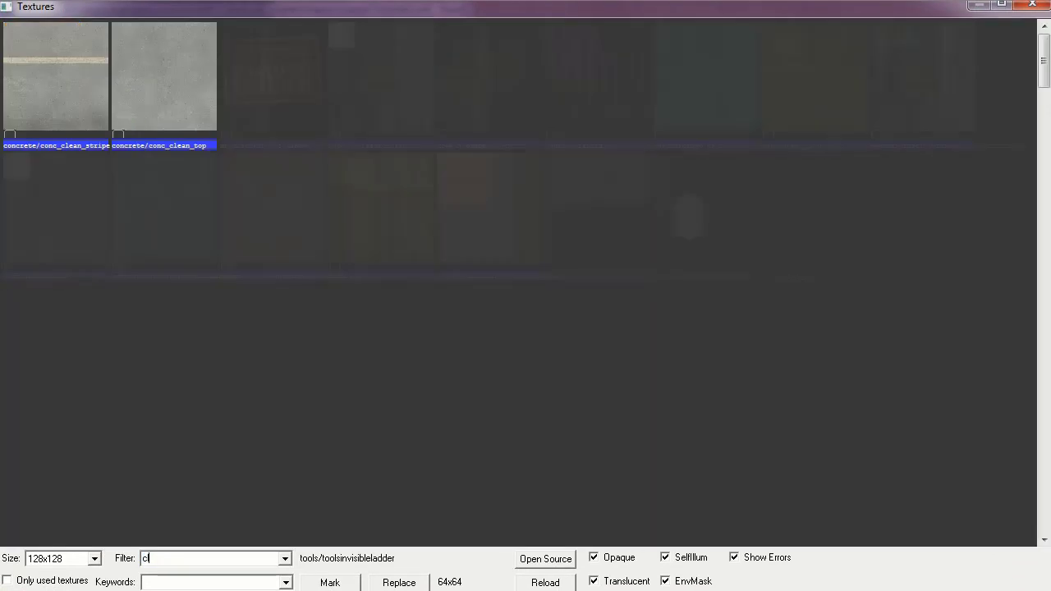
{"action": "type", "text": "imb"}
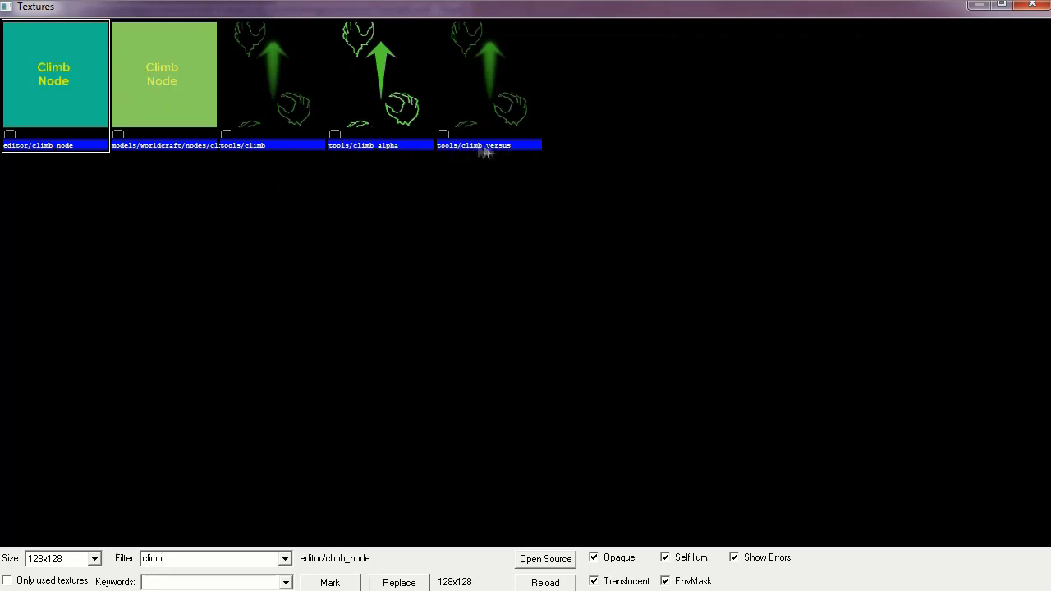
{"action": "double_click", "coordinate": [494, 109]}
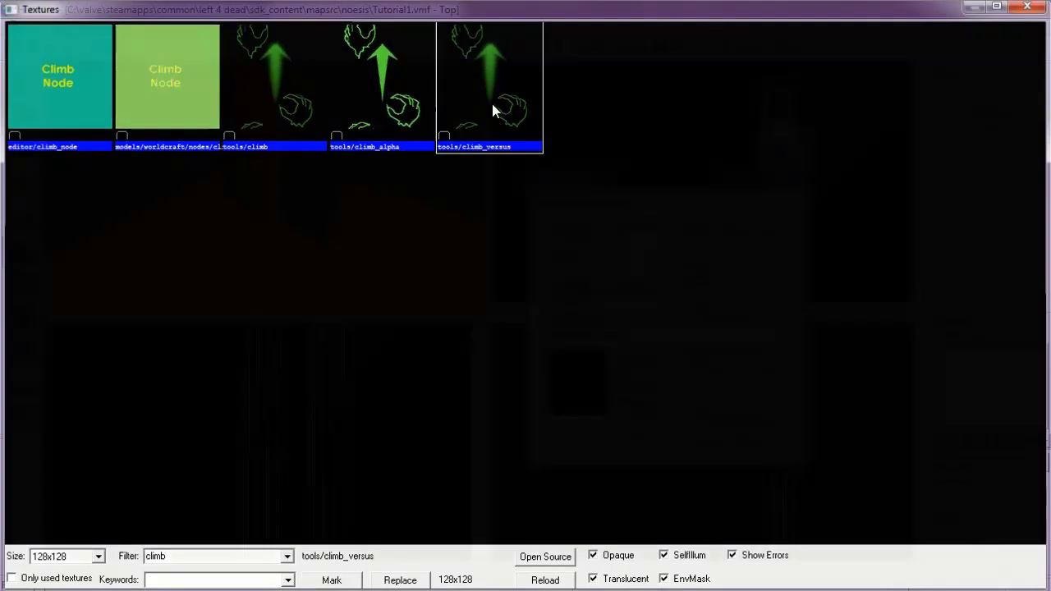
{"action": "left_click", "coordinate": [640, 436]}
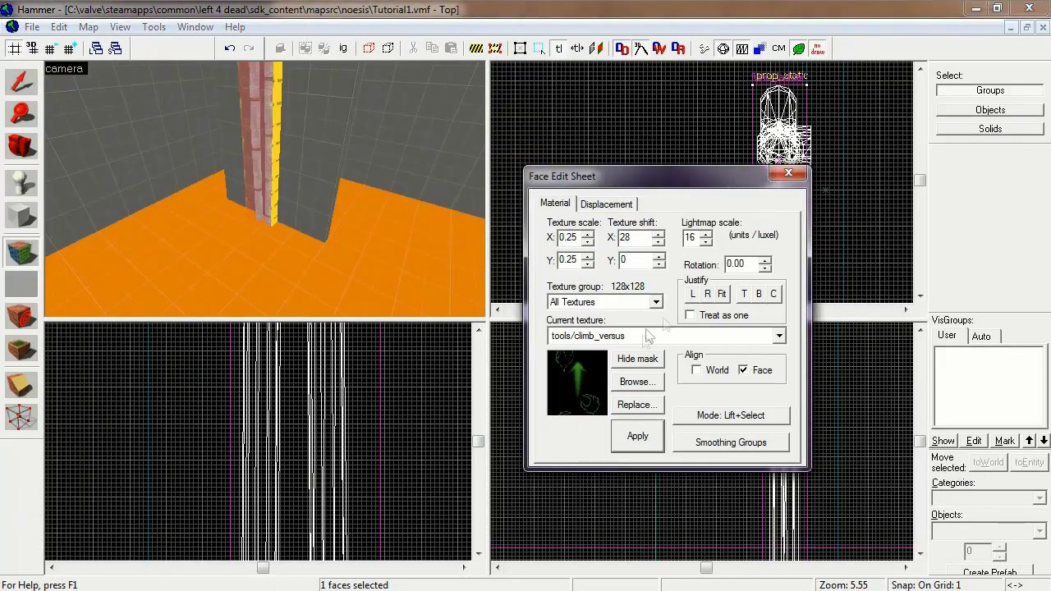
{"action": "left_click", "coordinate": [788, 174]}
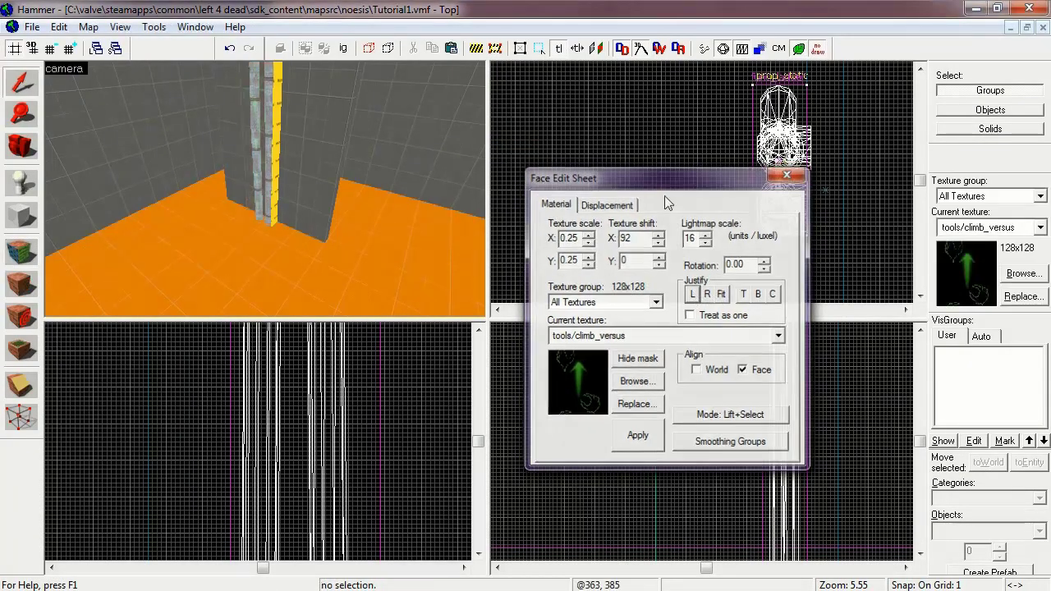
{"action": "left_click", "coordinate": [22, 146]}
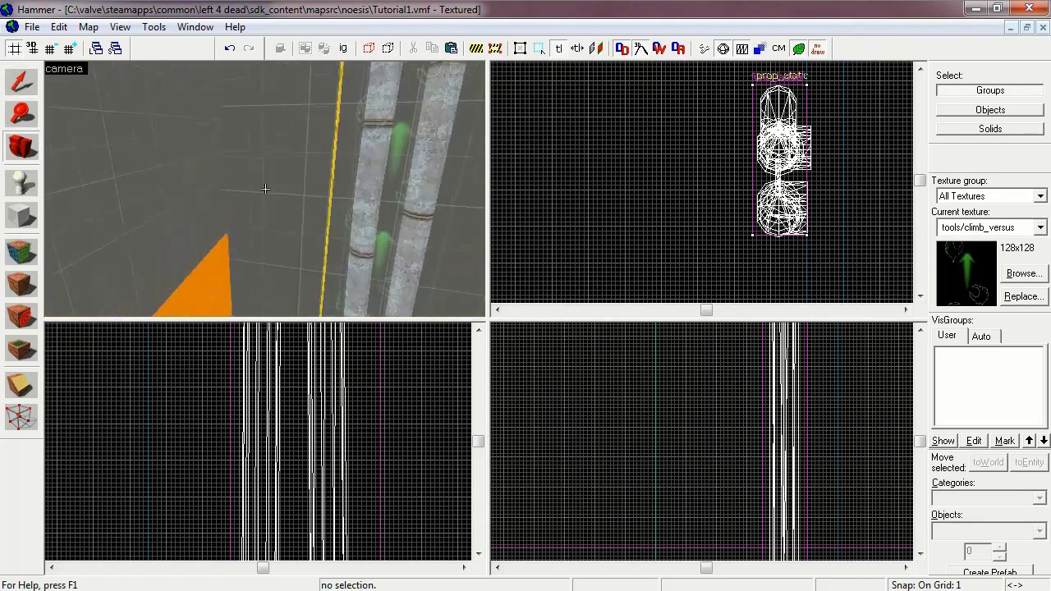